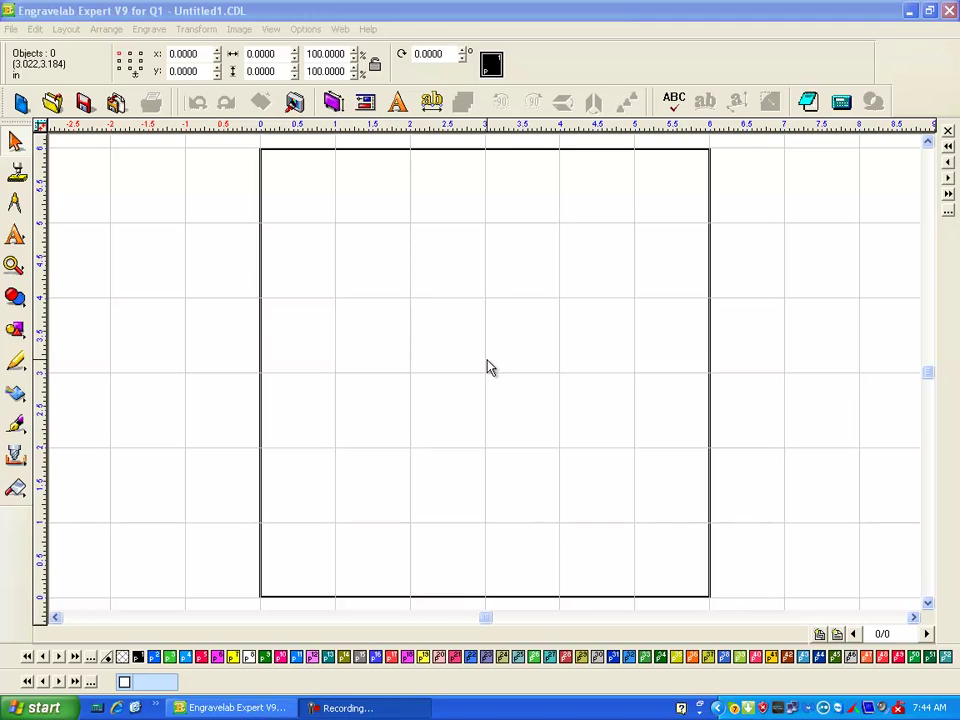
# - Activate the blank Untitled1.CDL page in EngraveLab and open the File menu
pyautogui.click(466, 338)
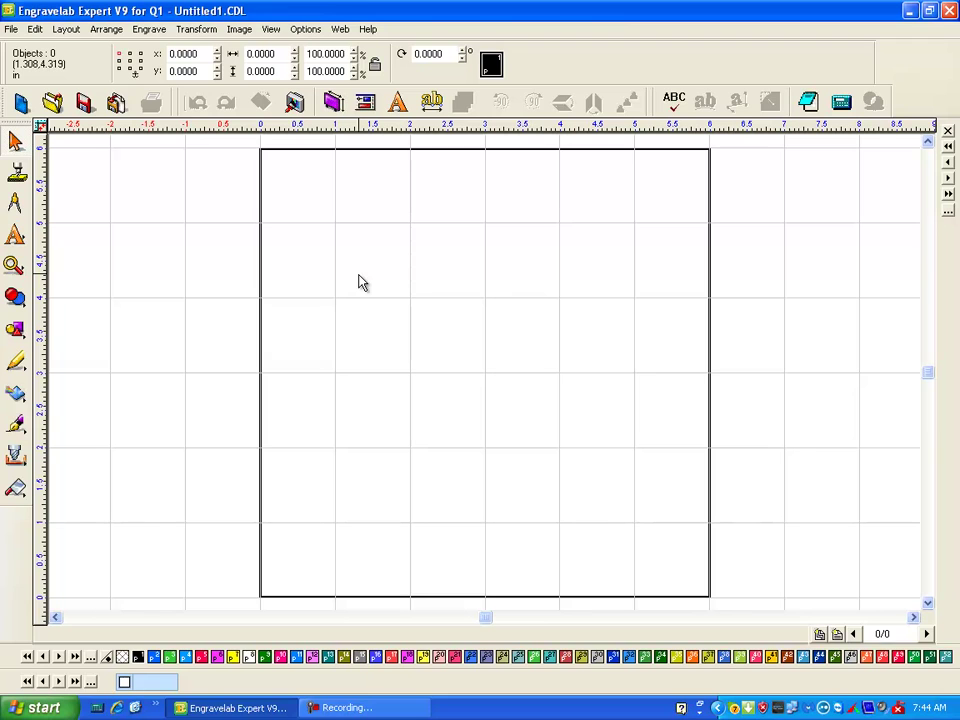
pyautogui.click(11, 29)
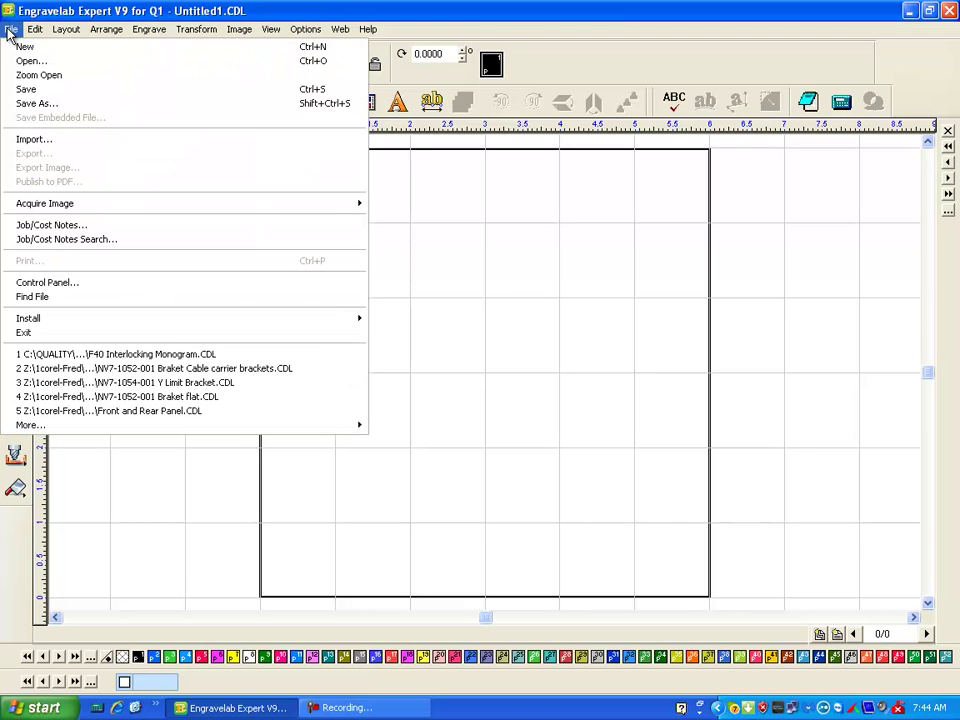
# - Go from the desktop to the New Font folder on the SecureGuard (E:) drive
pyautogui.press('super+d')
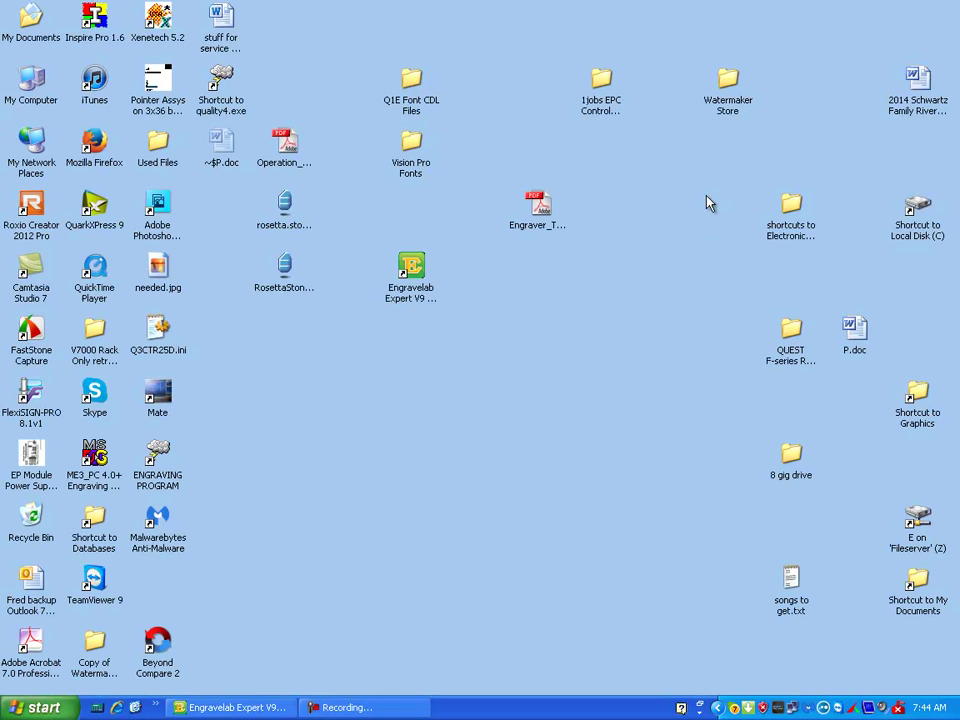
pyautogui.doubleClick(917, 215)
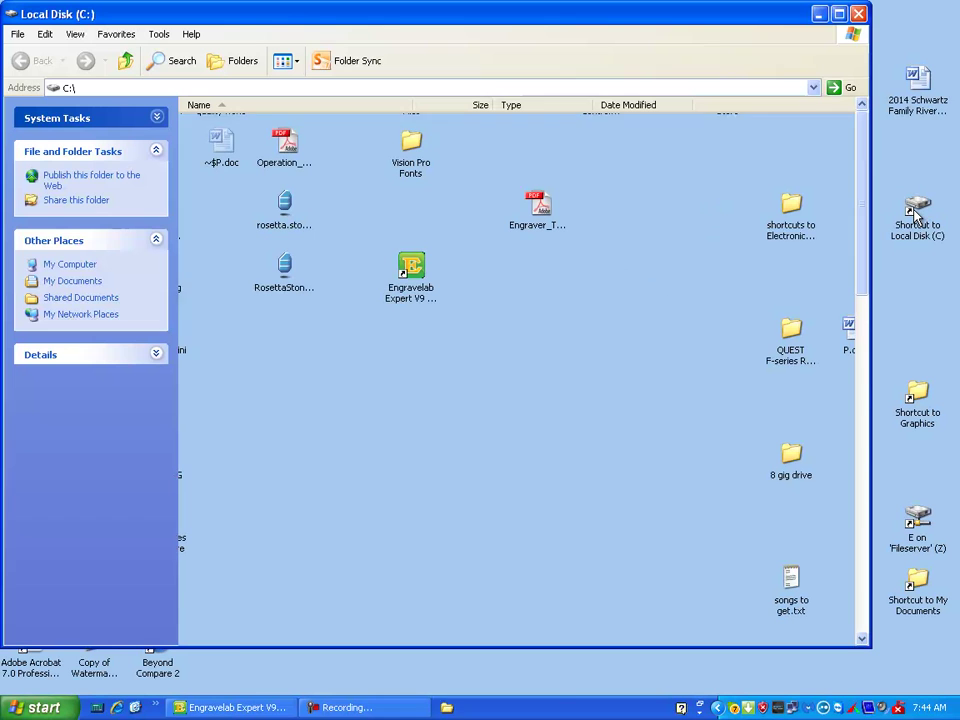
pyautogui.click(124, 60)
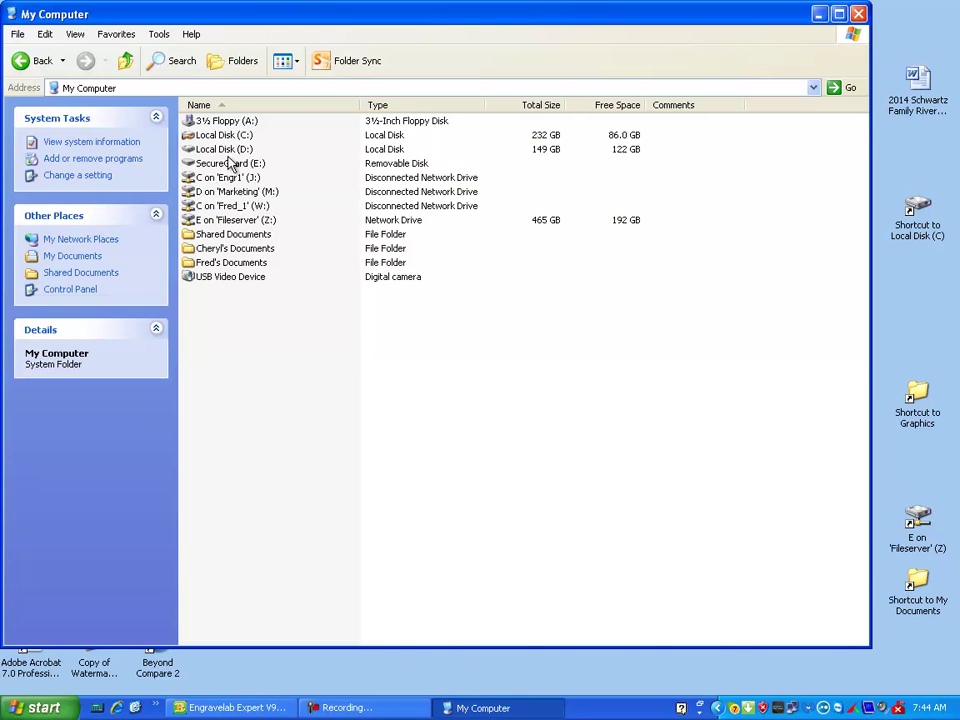
pyautogui.doubleClick(226, 164)
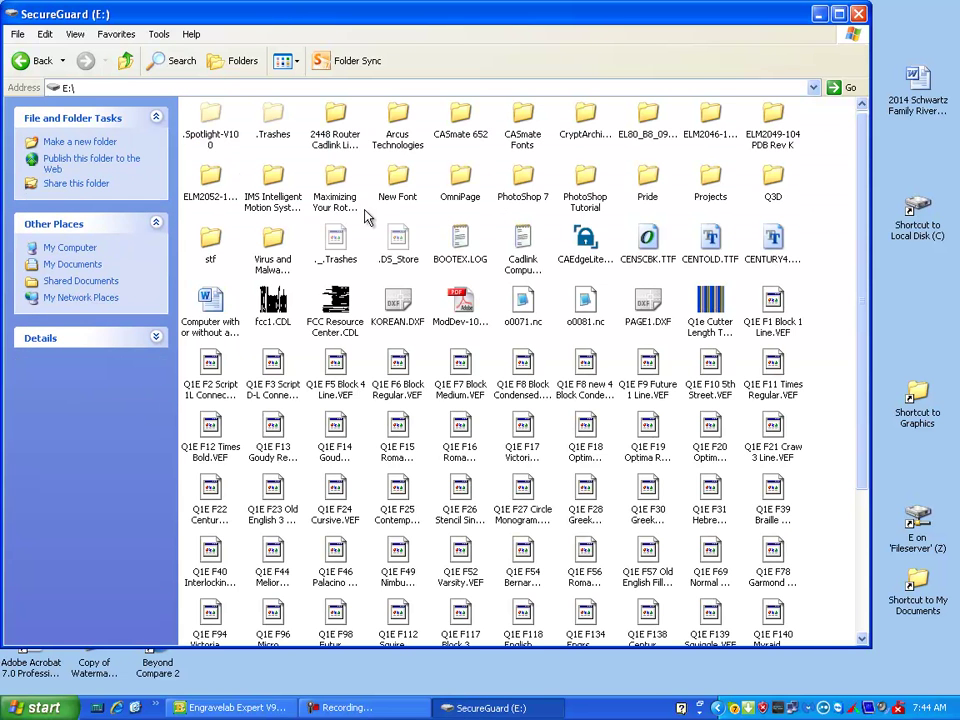
pyautogui.click(460, 245)
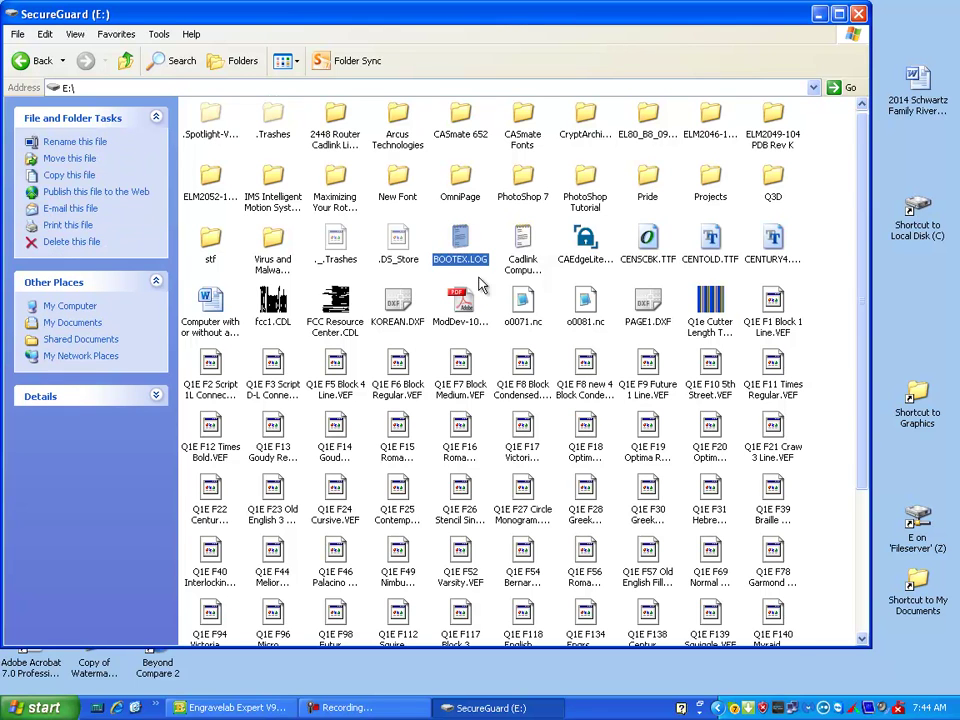
pyautogui.press('q')
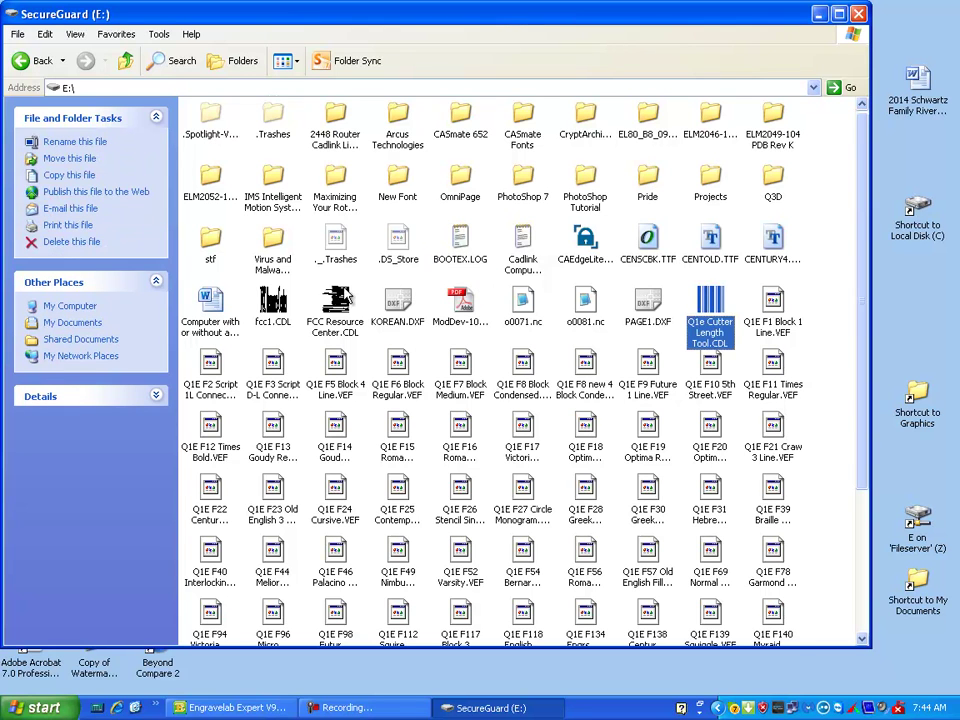
pyautogui.doubleClick(396, 182)
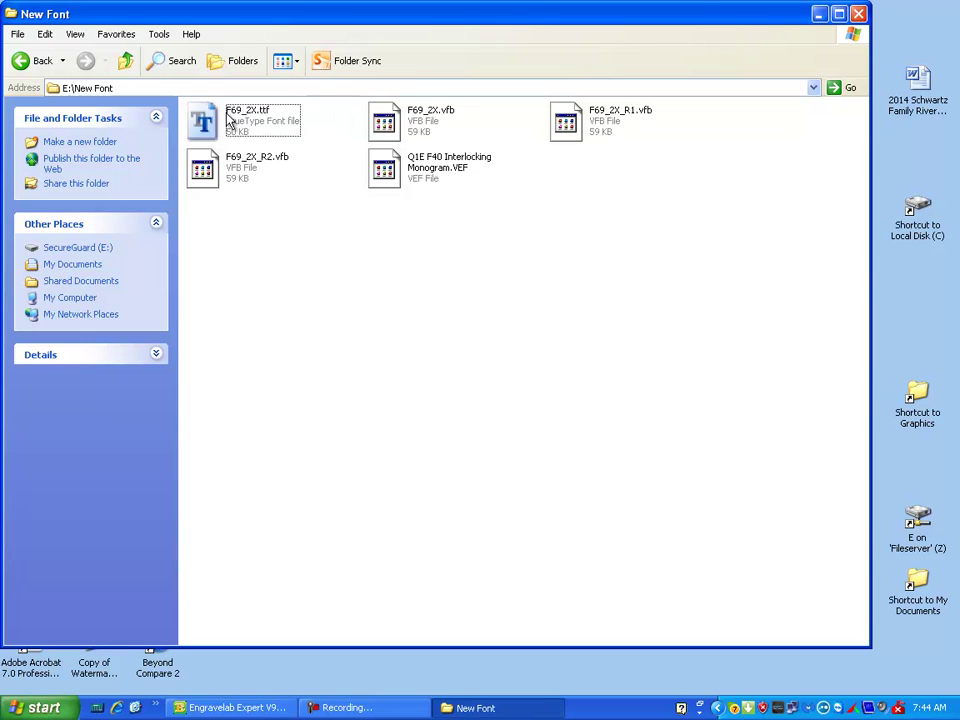
# - Copy the Q1E F40 Interlocking Monogram.VEF font file
pyautogui.click(437, 173)
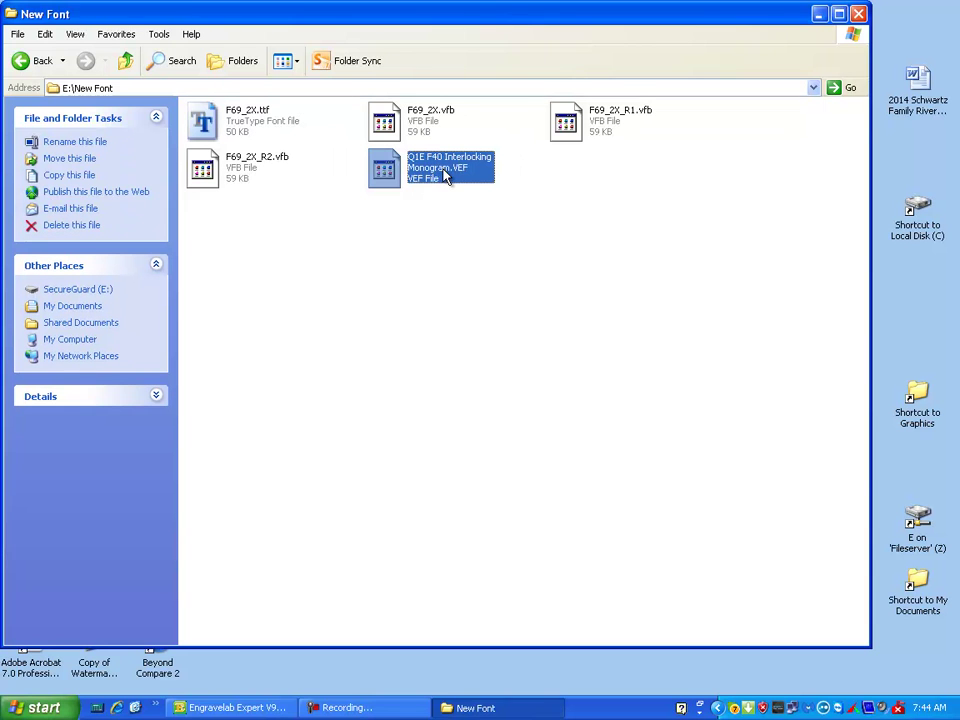
pyautogui.doubleClick(442, 163)
pyautogui.rightClick(442, 163)
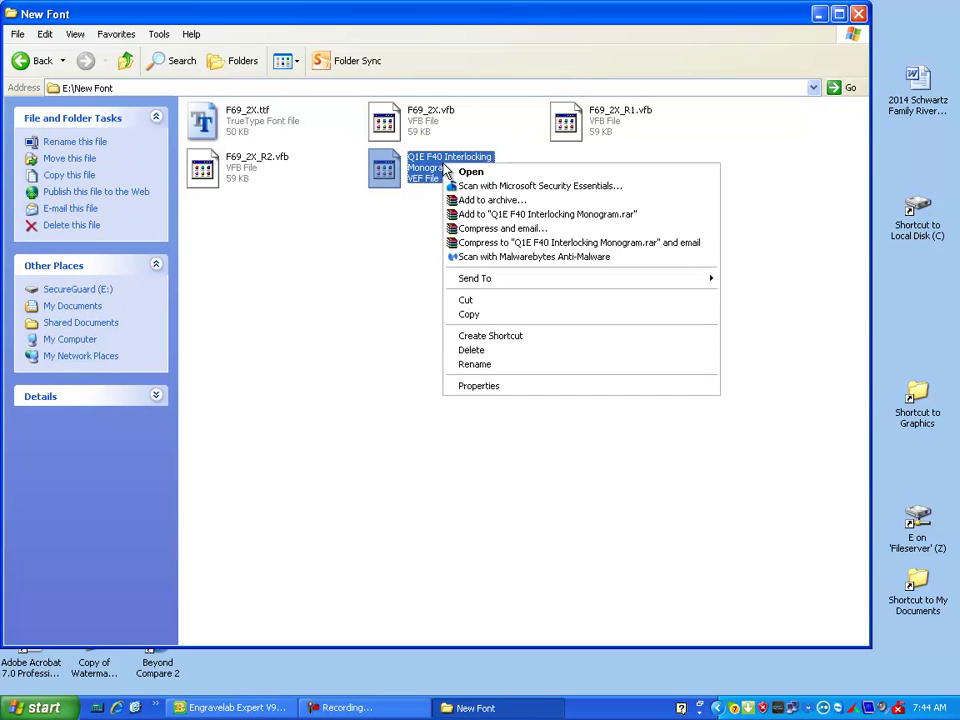
pyautogui.click(494, 316)
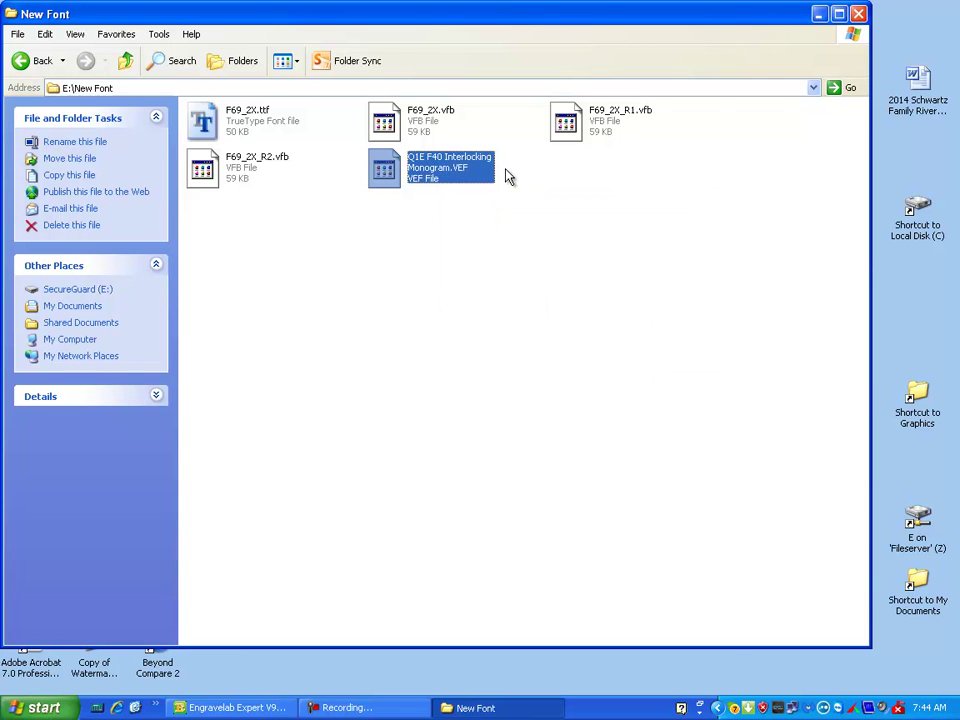
# - Navigate to the C:\EngraveLab Expert v9 for Q1\Fonts folder
pyautogui.click(125, 62)
pyautogui.click(125, 62)
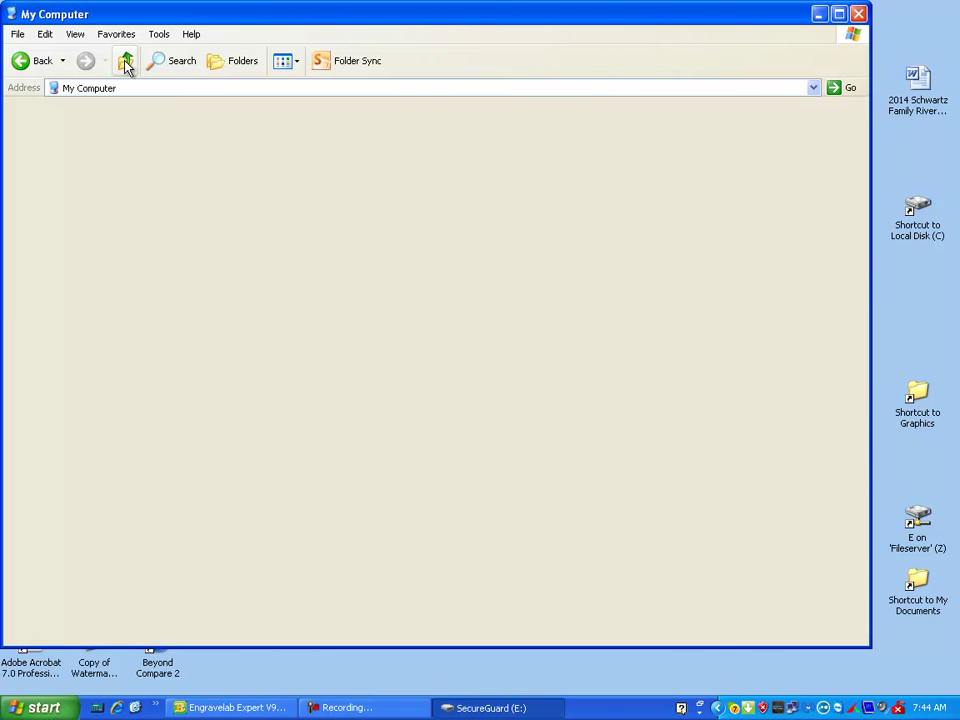
pyautogui.doubleClick(237, 140)
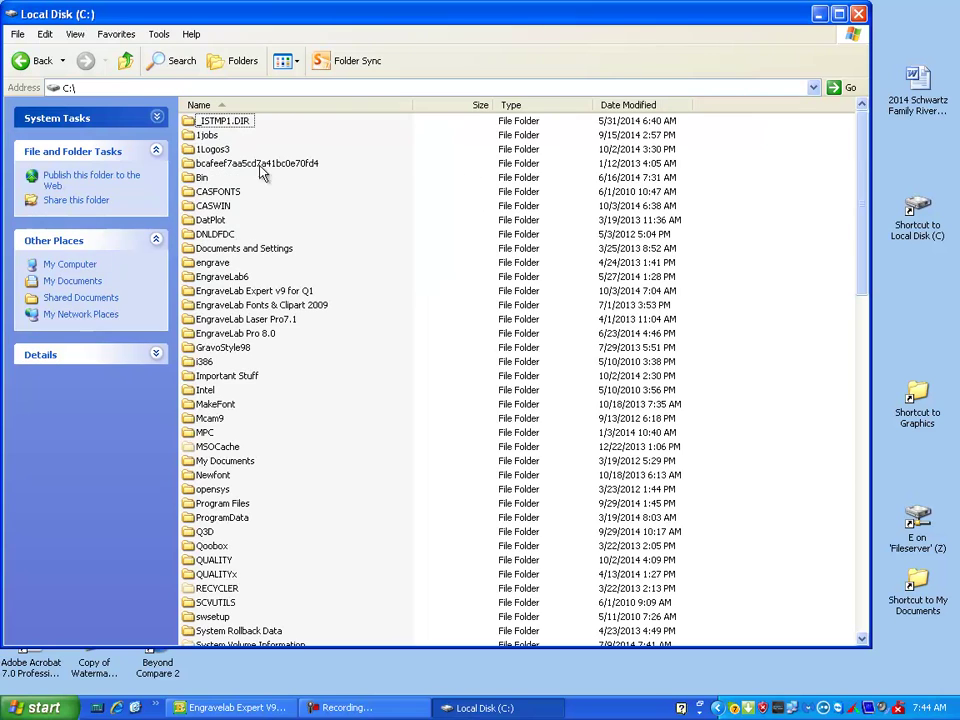
pyautogui.click(242, 293)
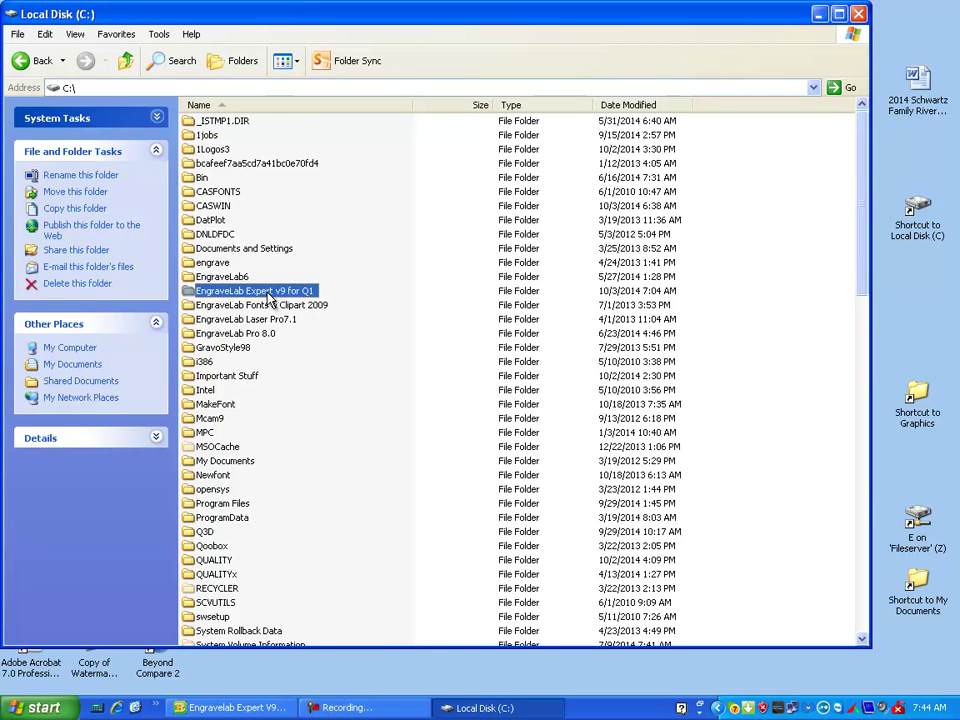
pyautogui.doubleClick(270, 295)
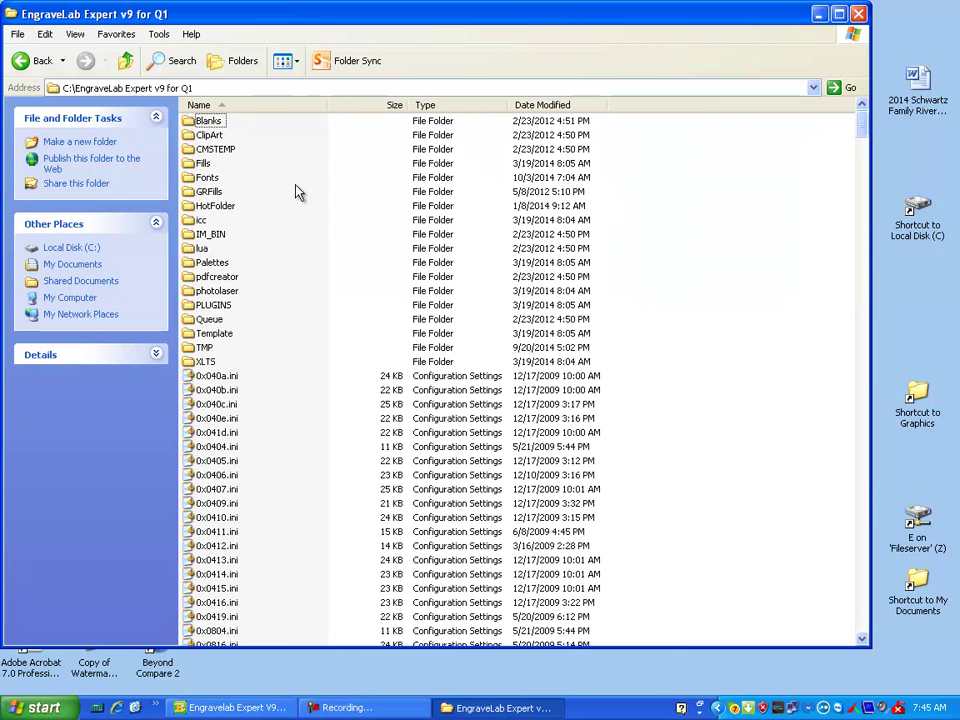
pyautogui.click(192, 178)
pyautogui.doubleClick(192, 178)
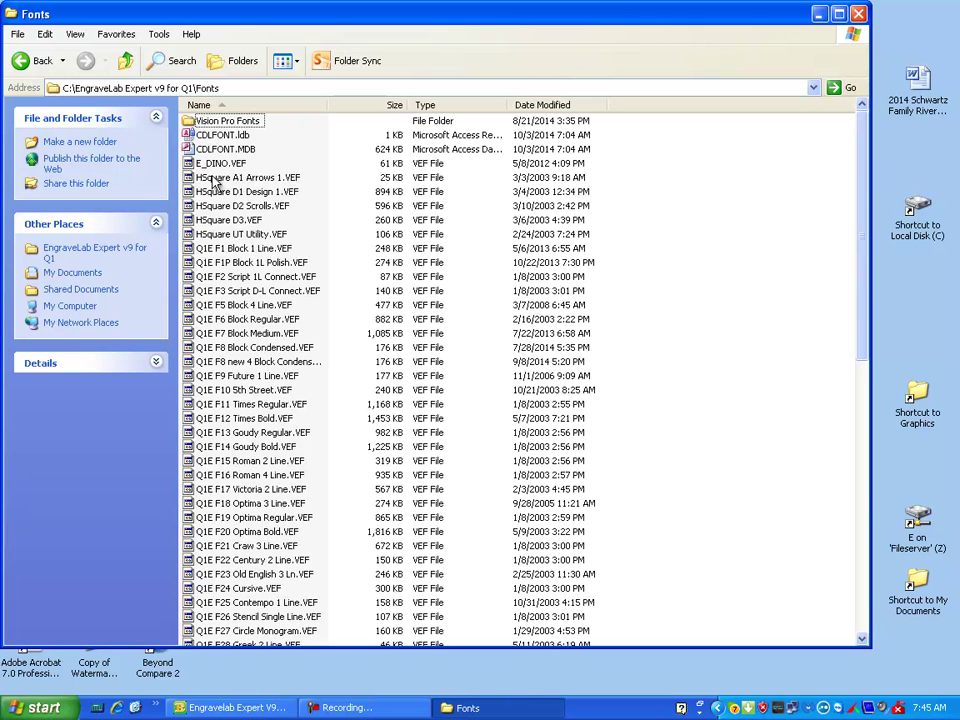
# - Paste the monogram font into Fonts, widen the Name column, and close Explorer
pyautogui.rightClick(314, 143)
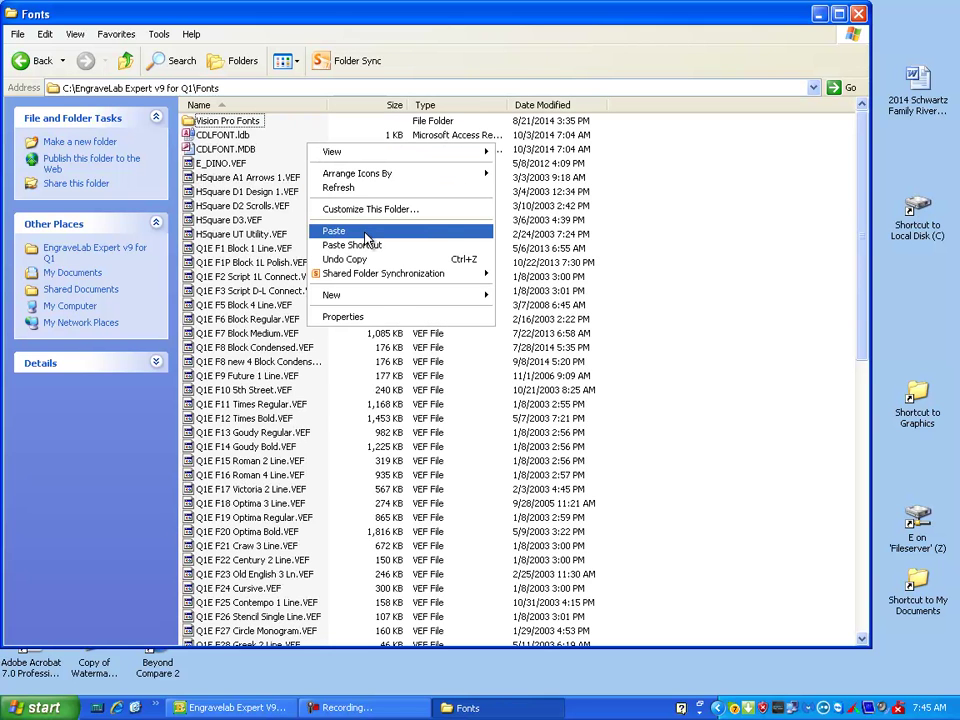
pyautogui.click(366, 238)
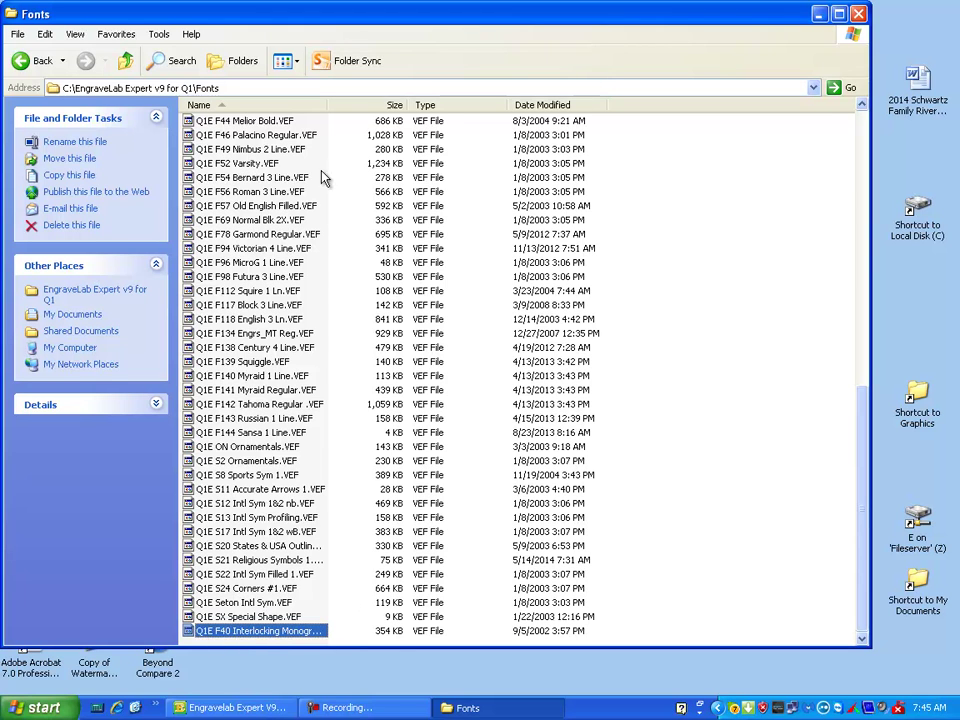
pyautogui.moveTo(324, 104); pyautogui.dragTo(389, 106)
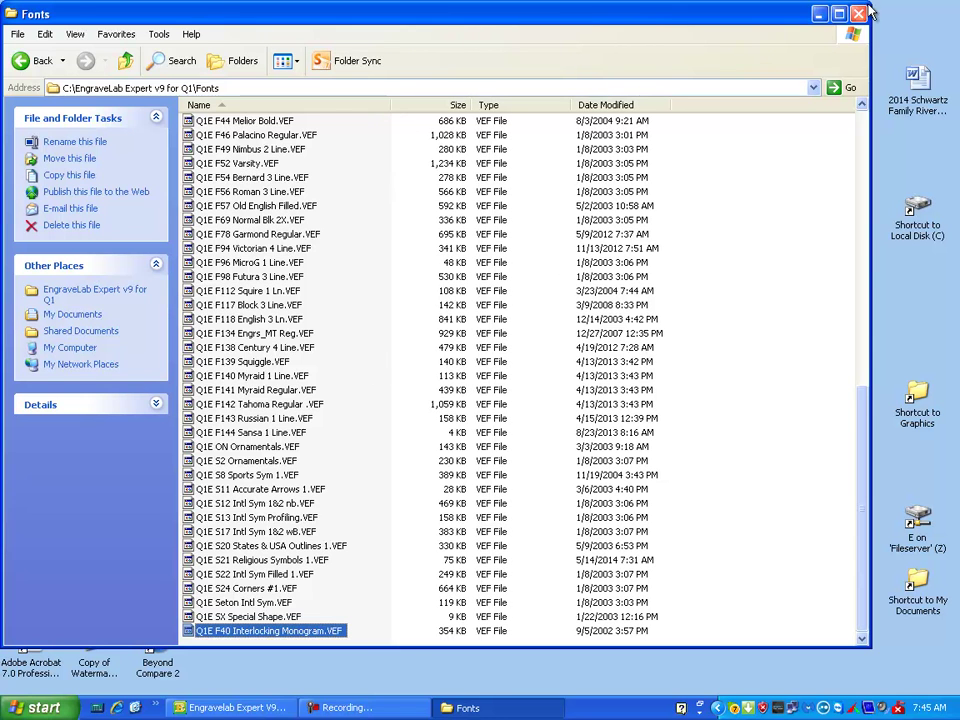
pyautogui.hotkey('alt', 'F4')
pyautogui.click(230, 707)
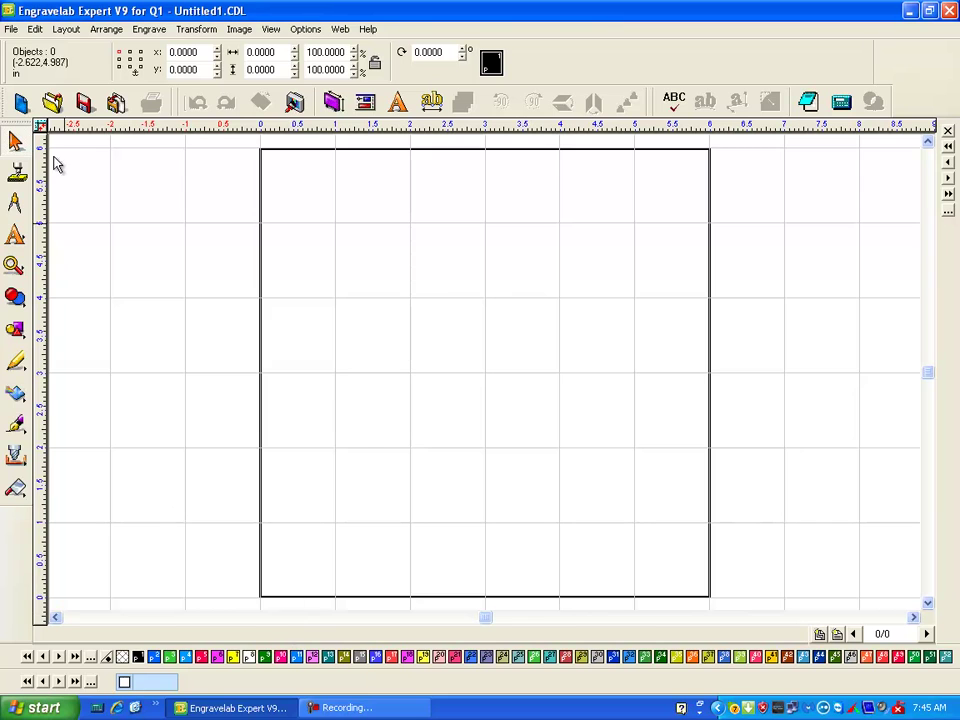
# - Install Q1E F40 Interlocking Monogram through File > Install > Fonts, confirming the Fonts Installed message
pyautogui.click(10, 28)
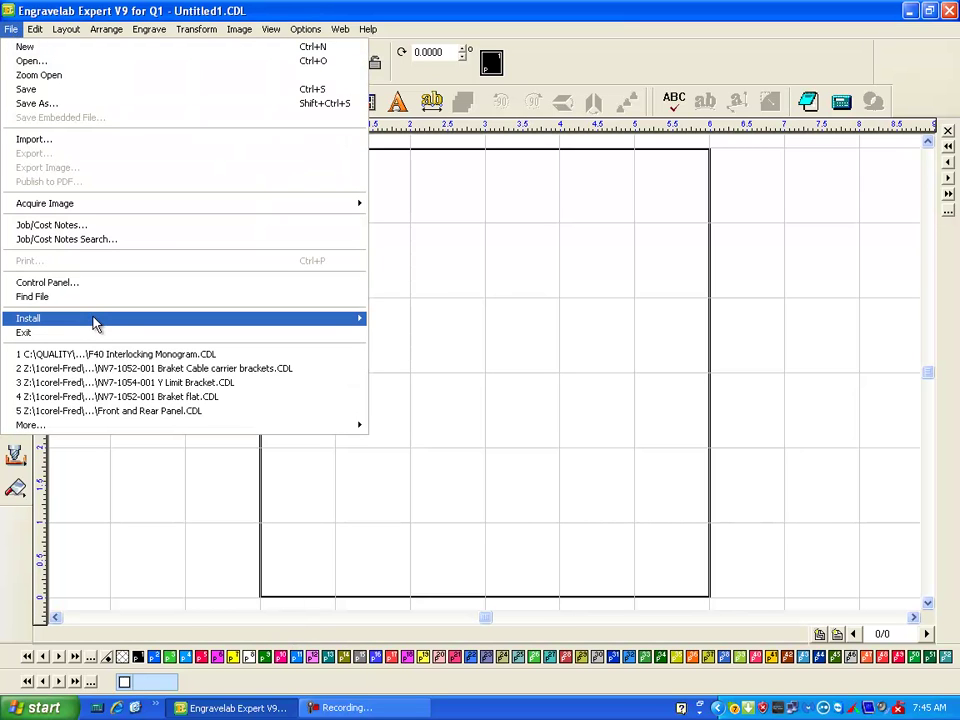
pyautogui.moveTo(94, 319)
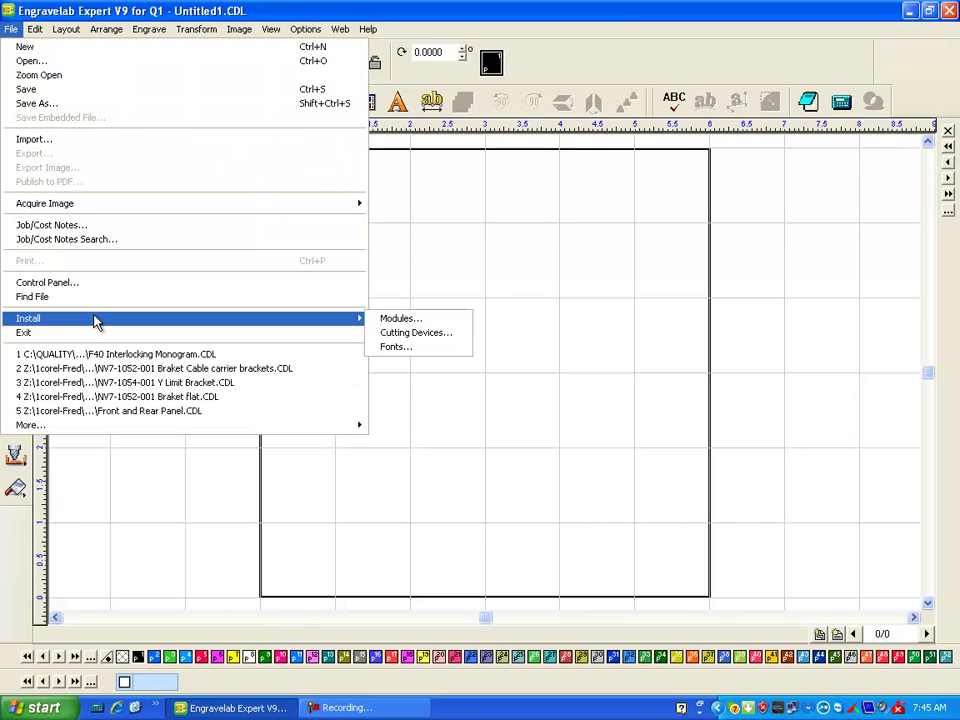
pyautogui.click(413, 349)
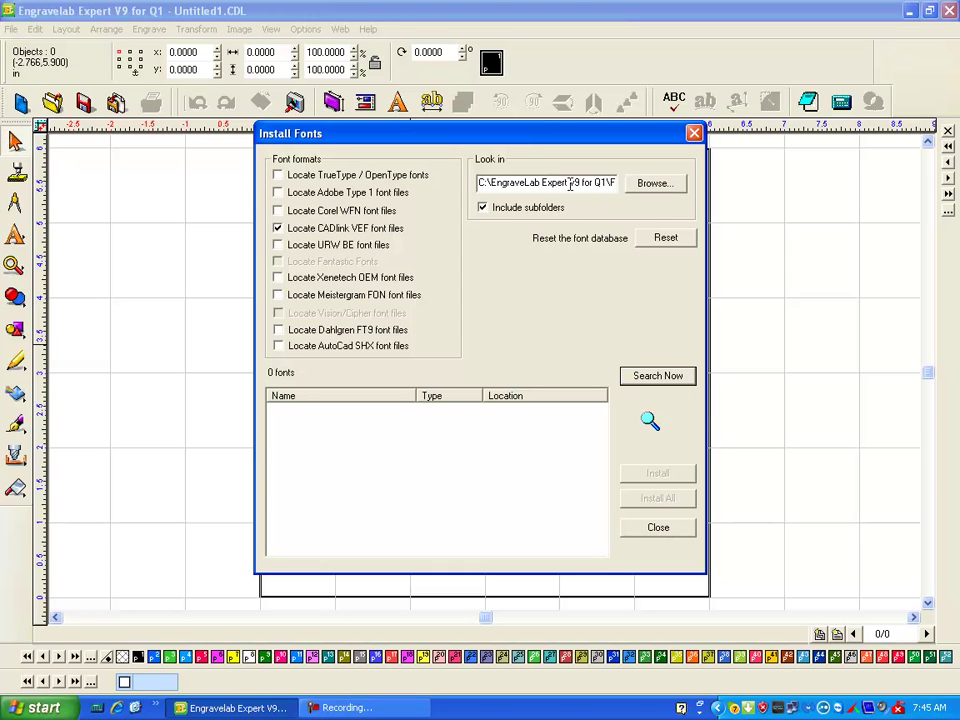
pyautogui.click(665, 378)
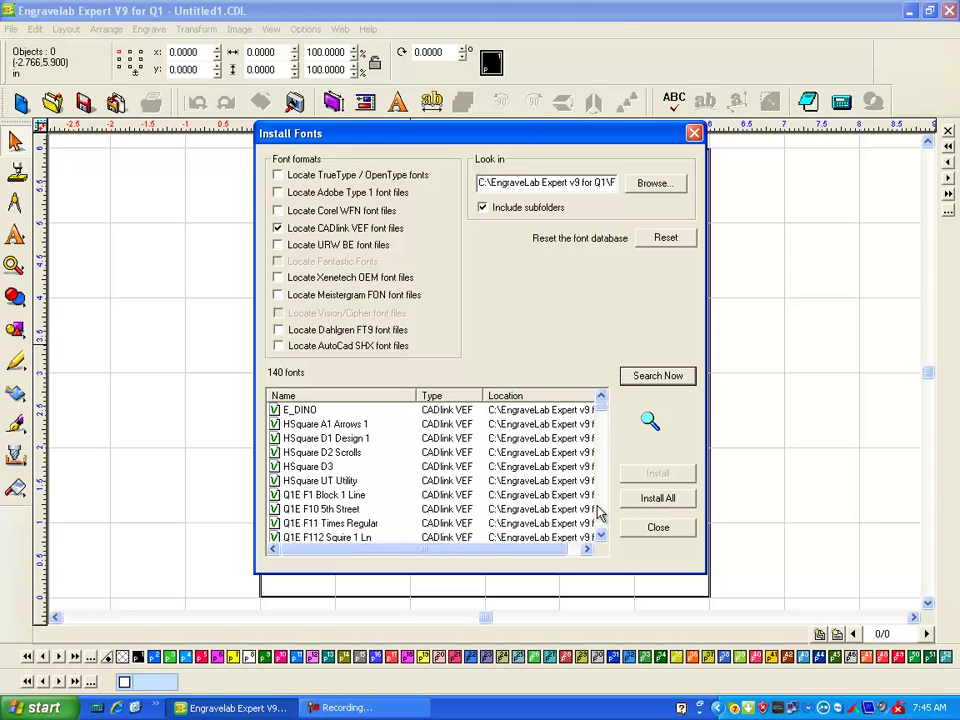
pyautogui.scroll(-6, 604, 470)
pyautogui.scroll(-6, 601, 508)
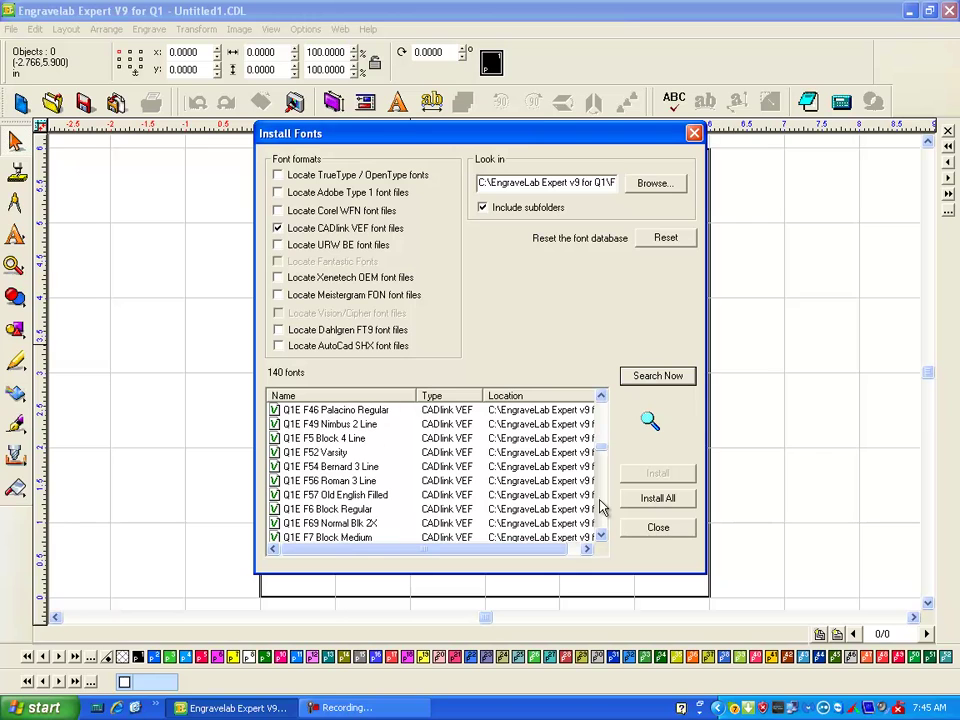
pyautogui.scroll(1, 617, 418)
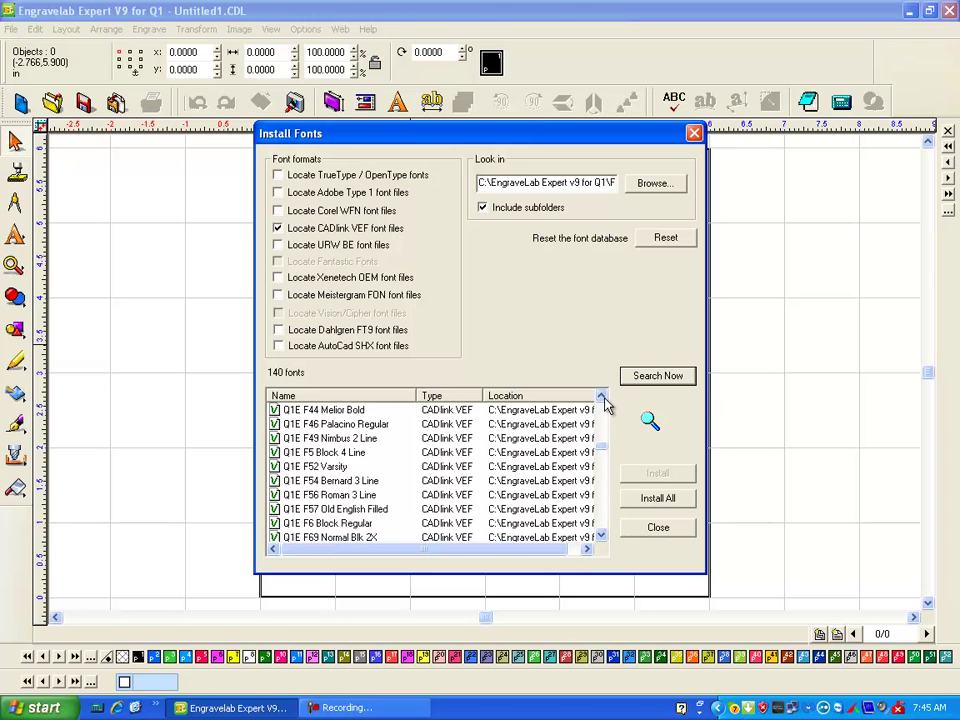
pyautogui.click(315, 428)
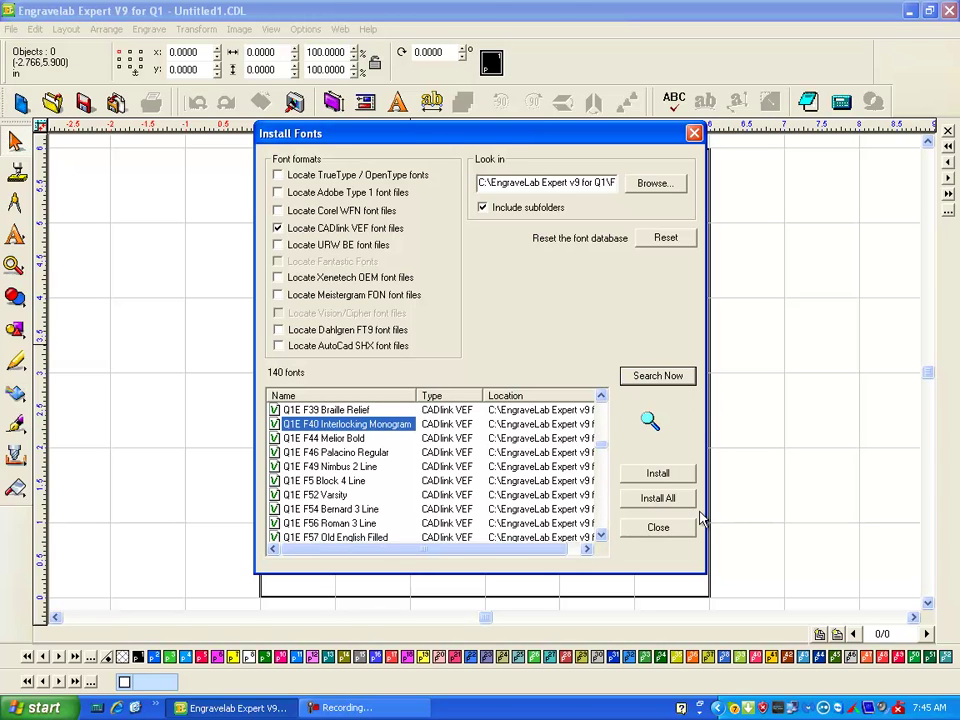
pyautogui.click(657, 474)
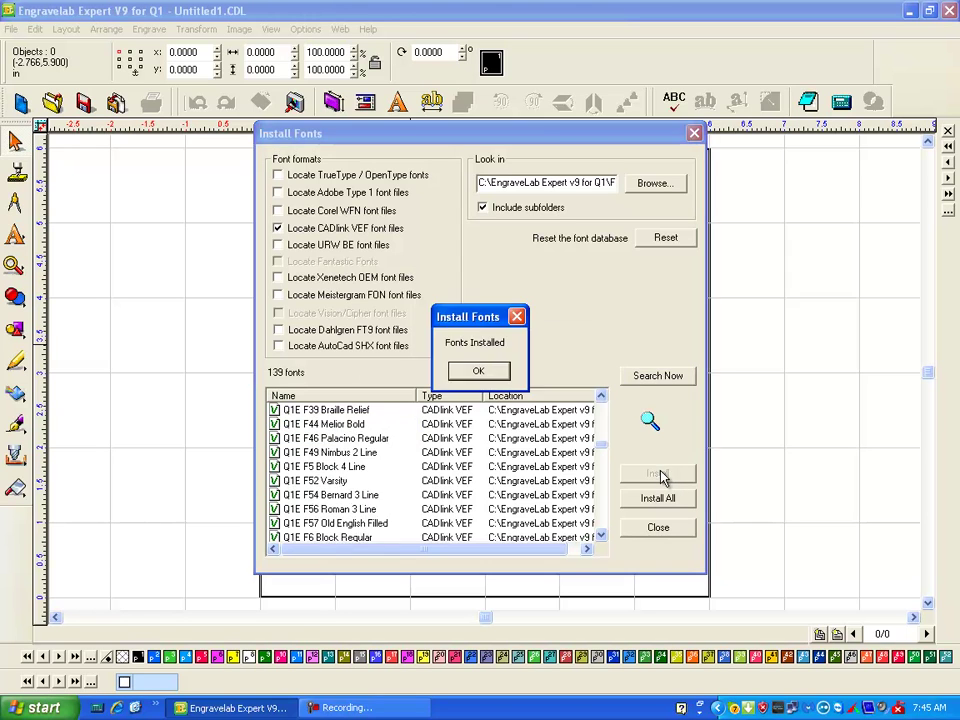
pyautogui.click(478, 370)
pyautogui.click(677, 524)
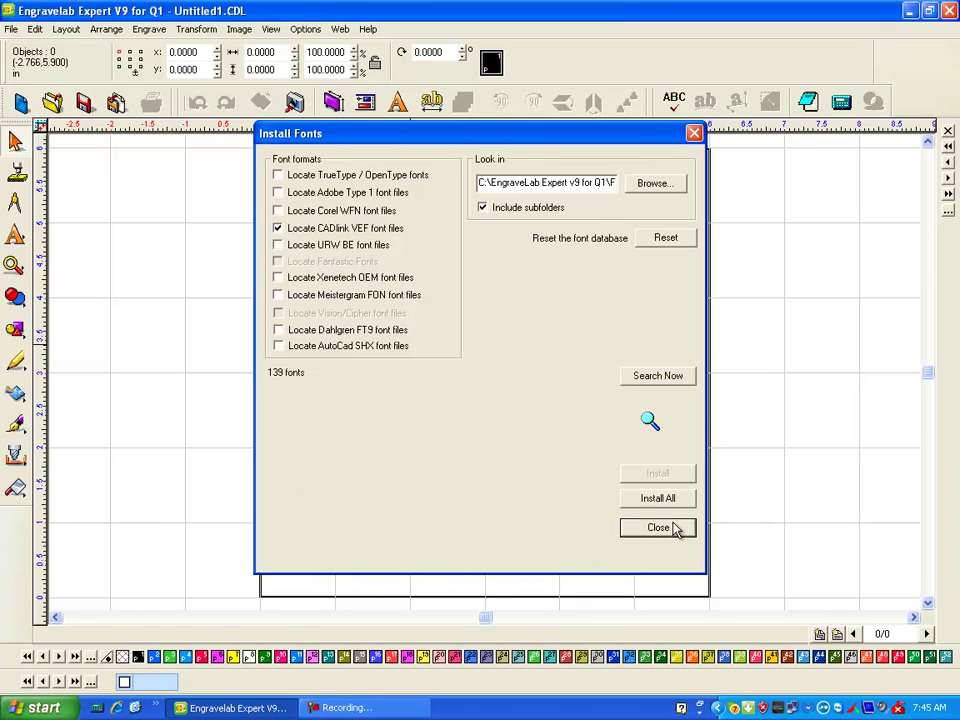
# - Start a Text Compose entry near the page top and open Font Detective
pyautogui.click(12, 33)
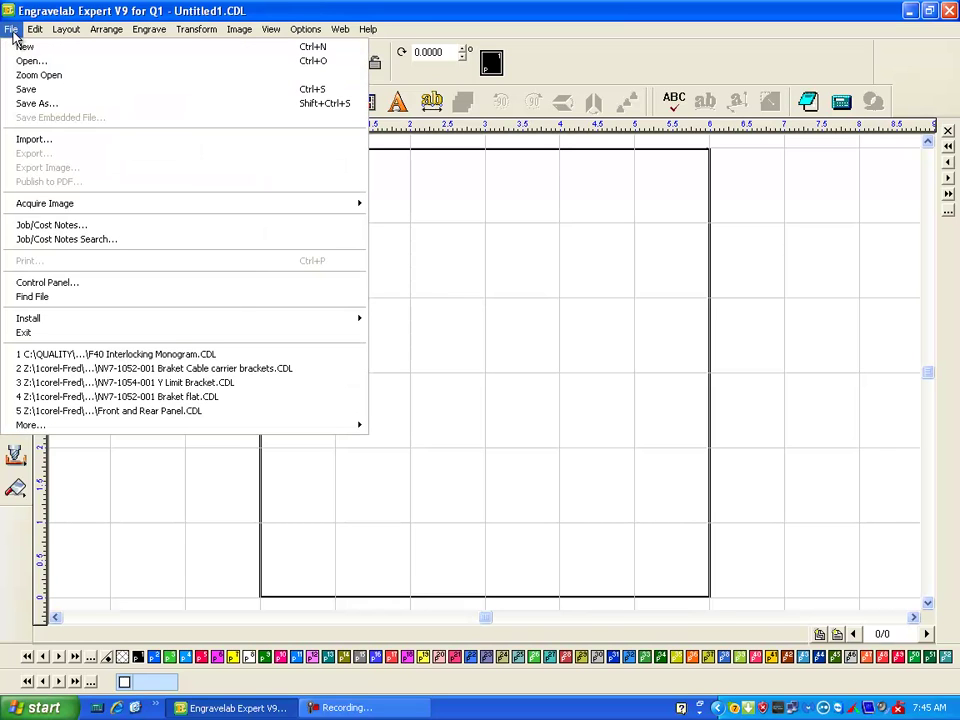
pyautogui.click(368, 270)
pyautogui.click(17, 236)
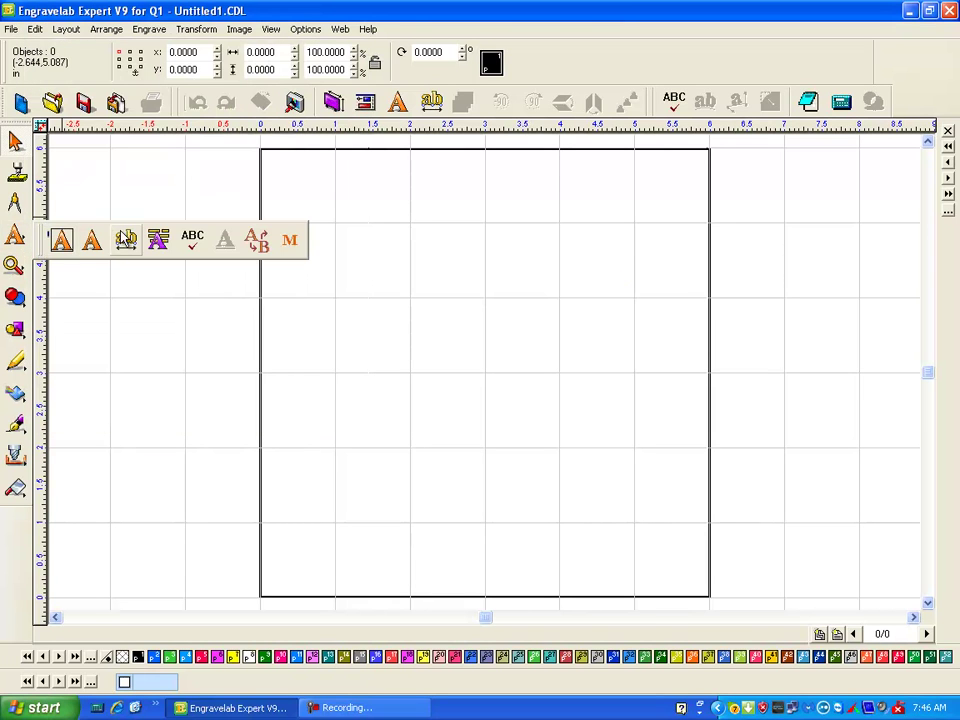
pyautogui.click(93, 241)
pyautogui.click(436, 278)
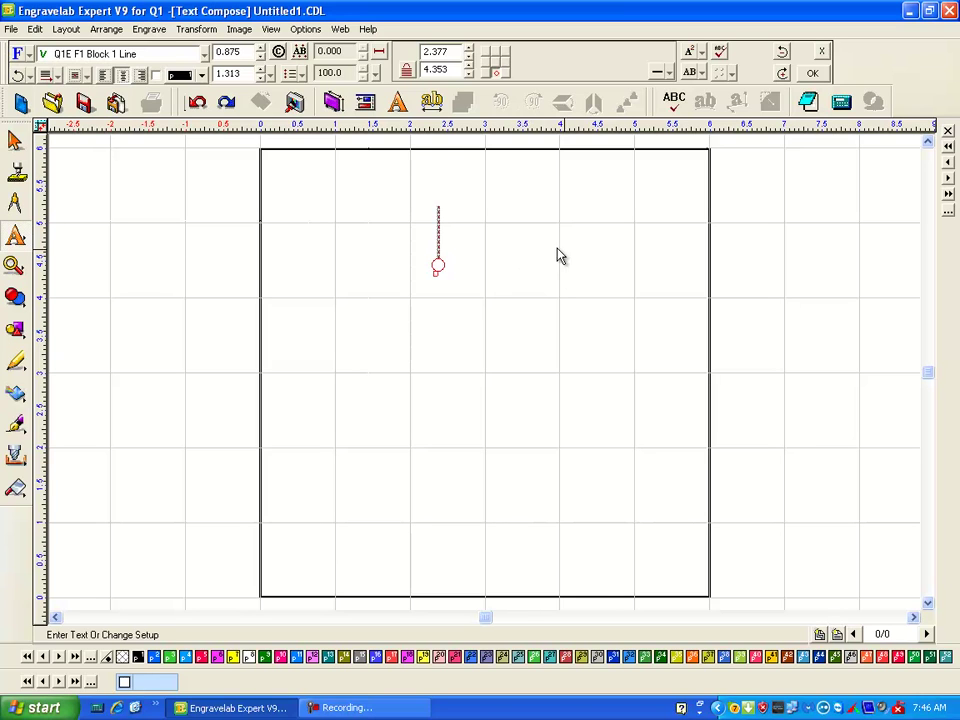
pyautogui.click(16, 55)
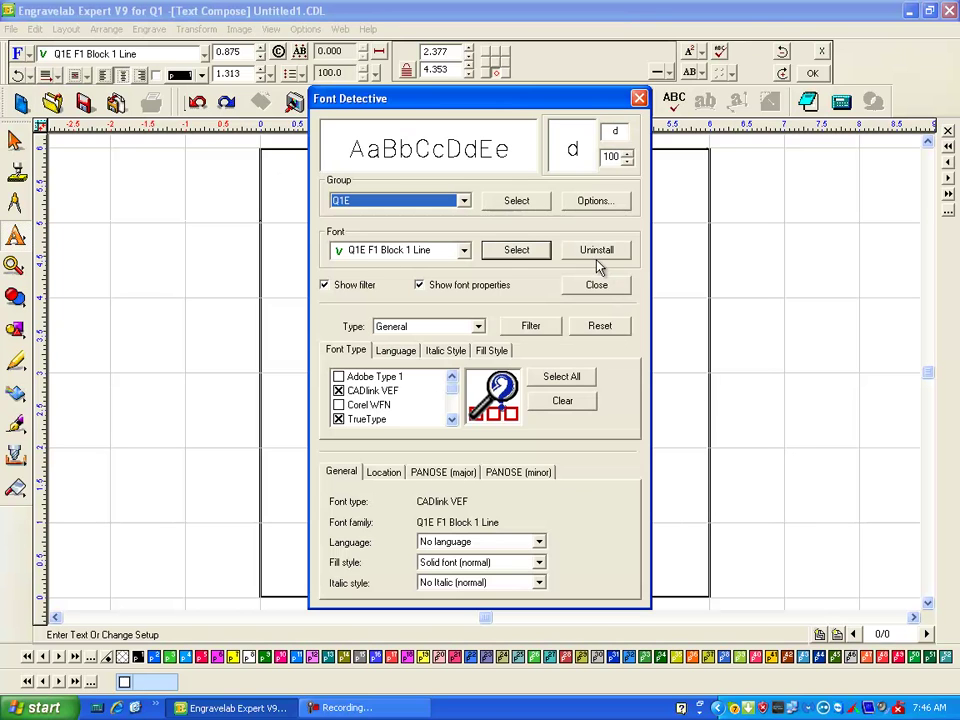
# - Keep Q1E as the font group and open its Edit Group editor
pyautogui.click(464, 204)
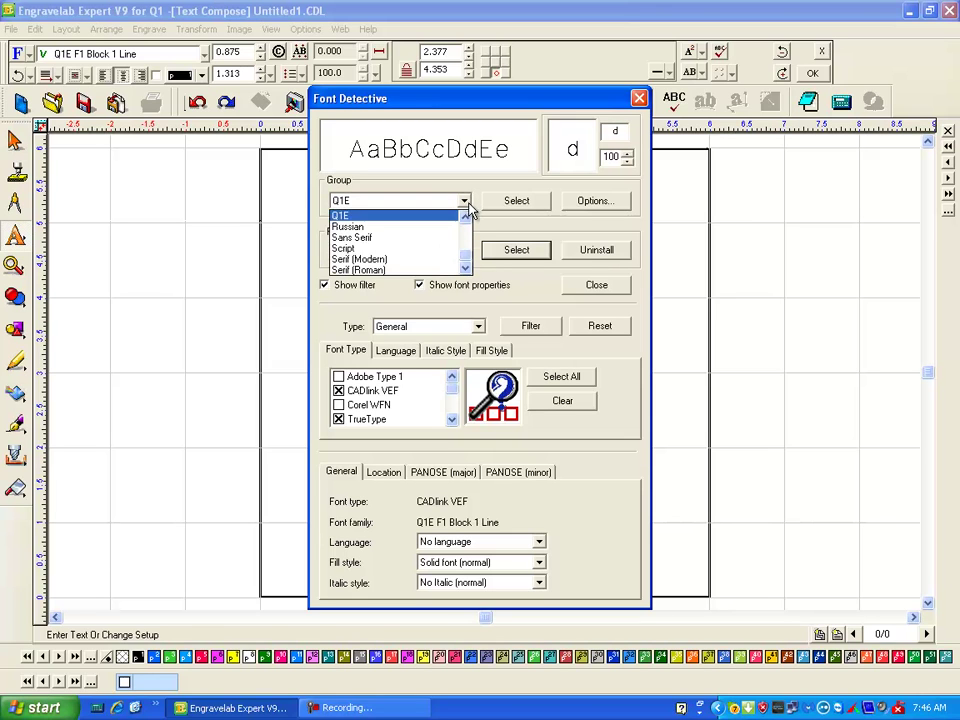
pyautogui.click(381, 217)
pyautogui.click(598, 202)
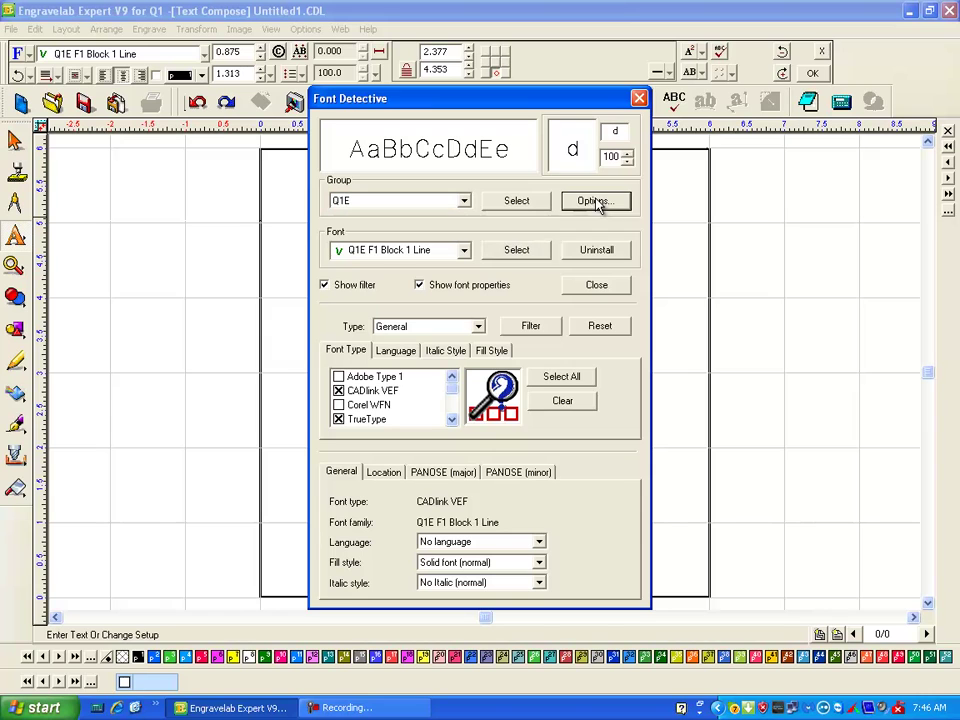
pyautogui.click(603, 249)
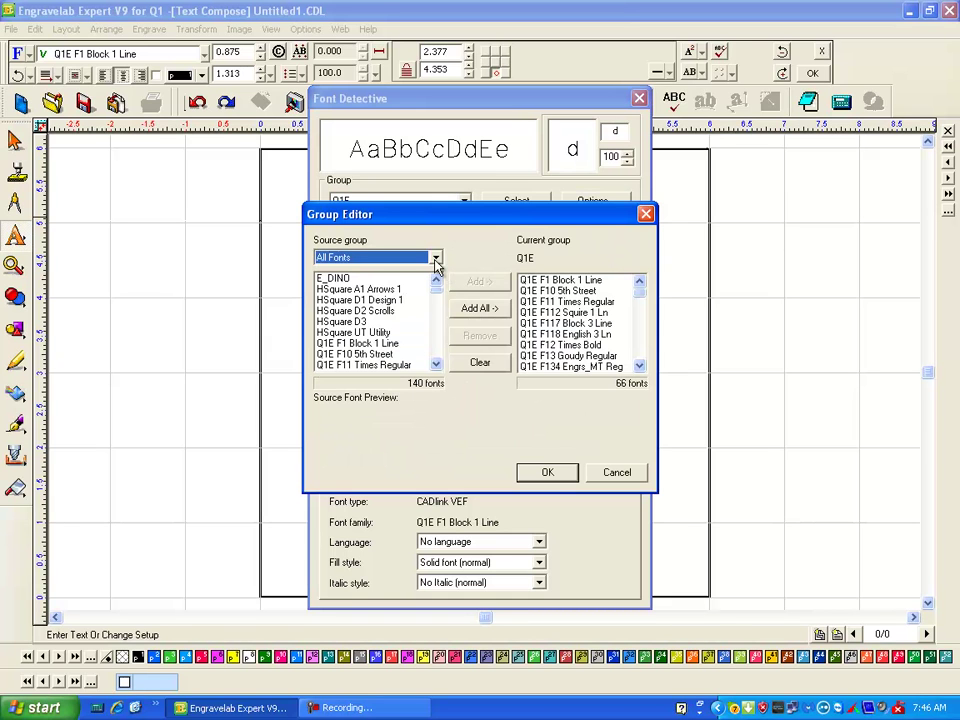
# - Add Q1E F40 Interlocking Monogram to the Q1E group, dismiss the notice, and confirm
pyautogui.click(355, 311)
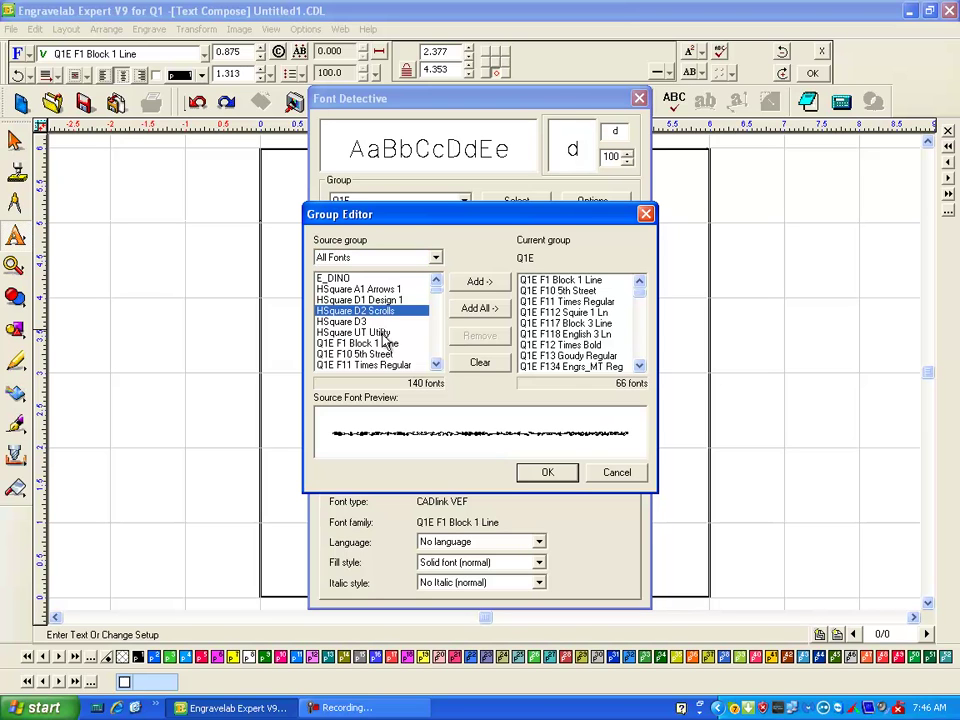
pyautogui.click(436, 365)
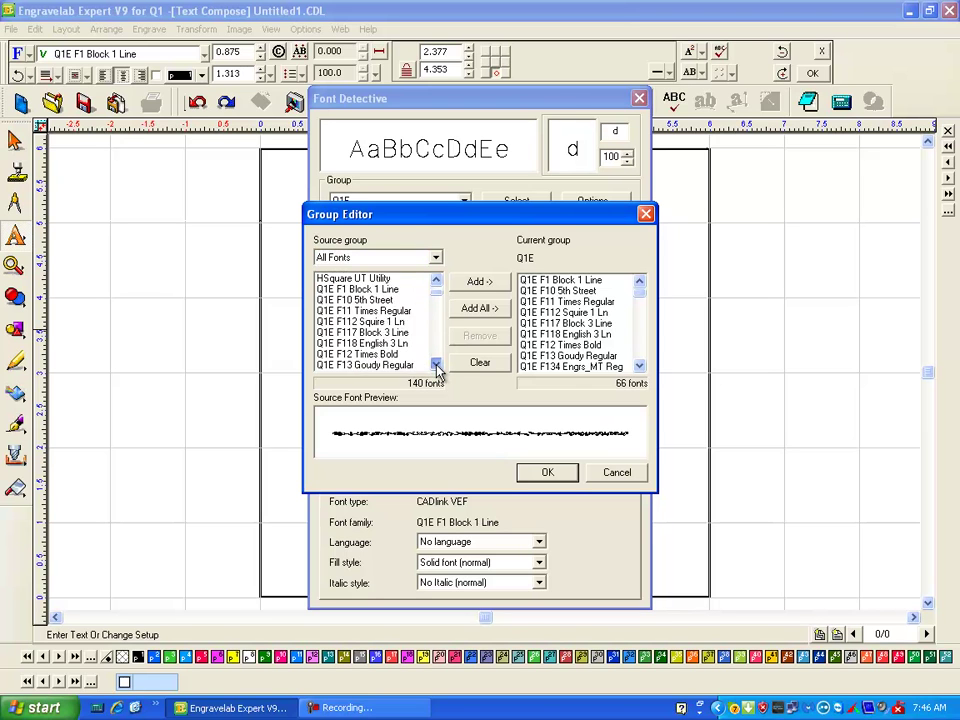
pyautogui.moveTo(436, 365); pyautogui.dragTo(437, 368)
pyautogui.click(392, 356)
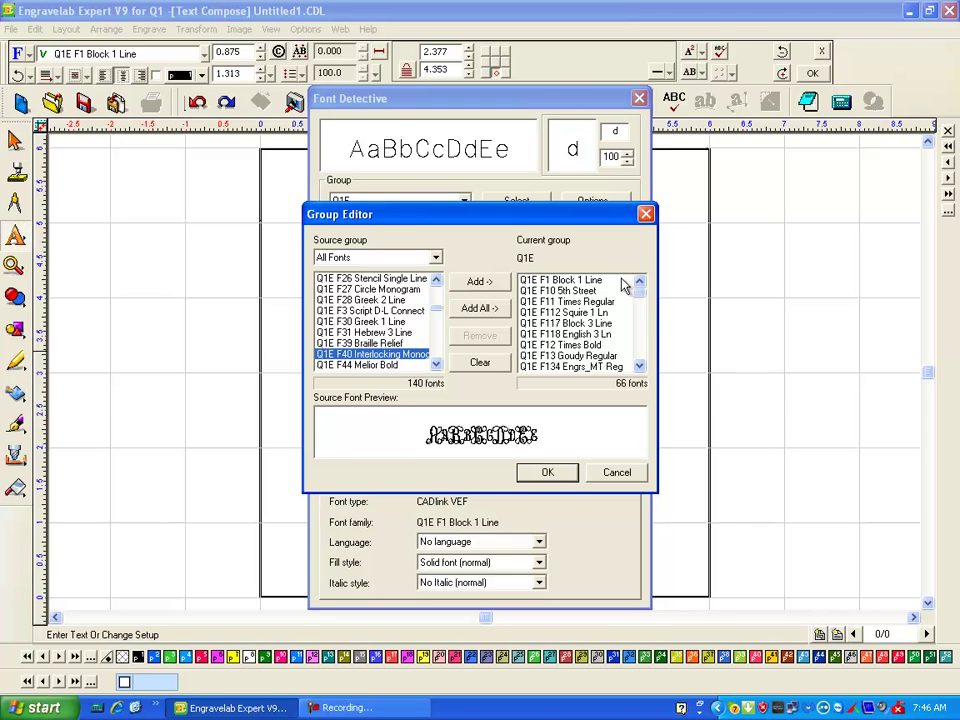
pyautogui.moveTo(644, 298)
pyautogui.mouseDown()
pyautogui.moveTo(638, 366)
pyautogui.moveTo(652, 288)
pyautogui.mouseUp()
pyautogui.click(478, 284)
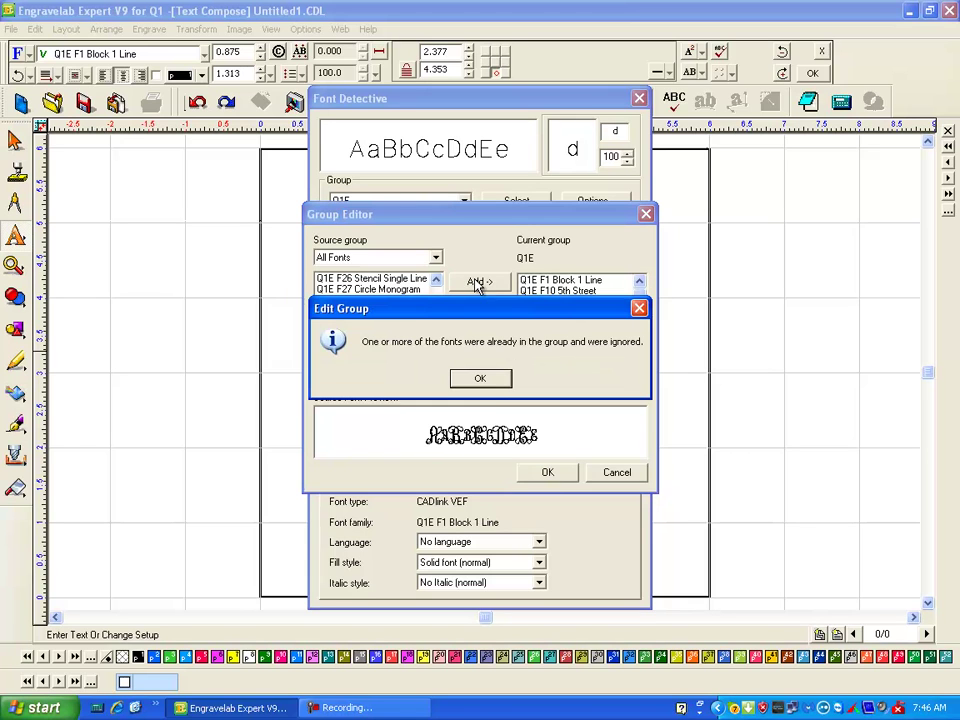
pyautogui.click(479, 380)
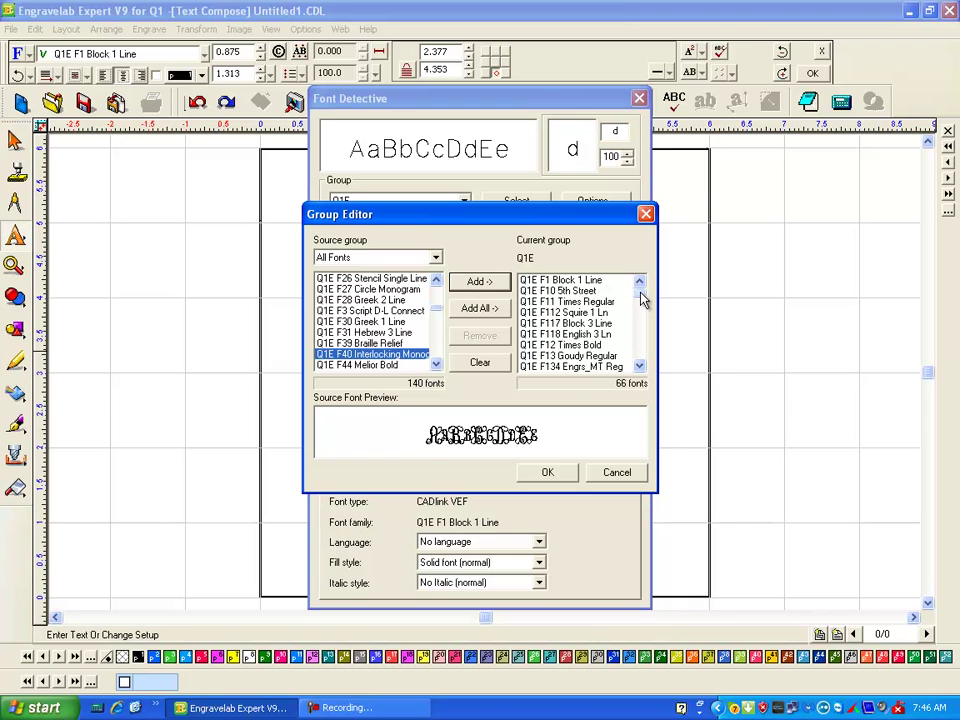
pyautogui.moveTo(641, 296); pyautogui.dragTo(644, 330)
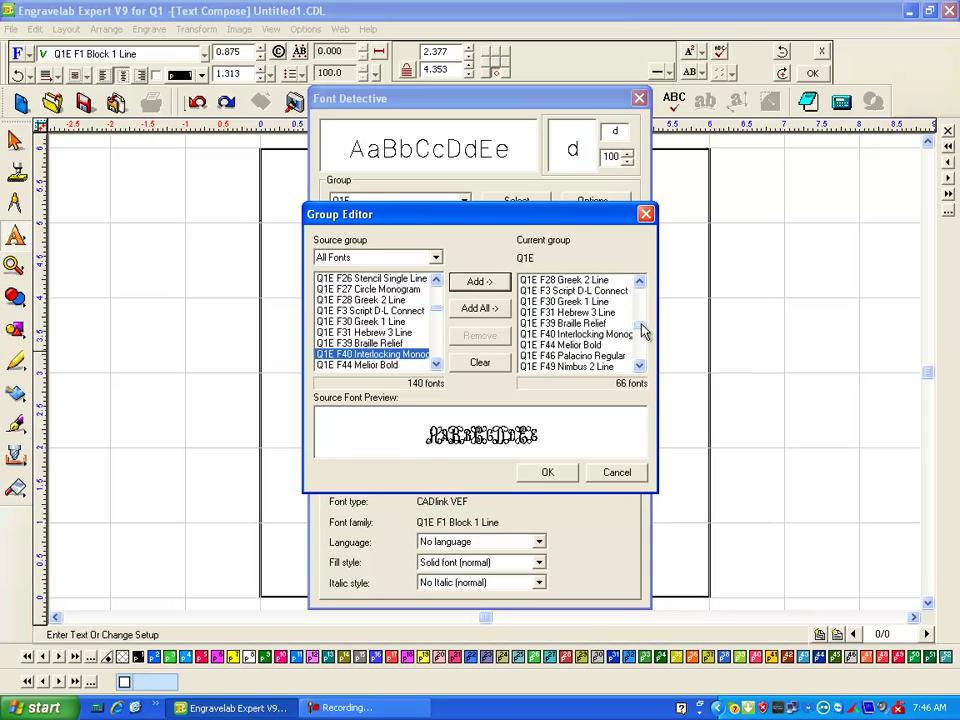
pyautogui.click(578, 335)
pyautogui.click(548, 473)
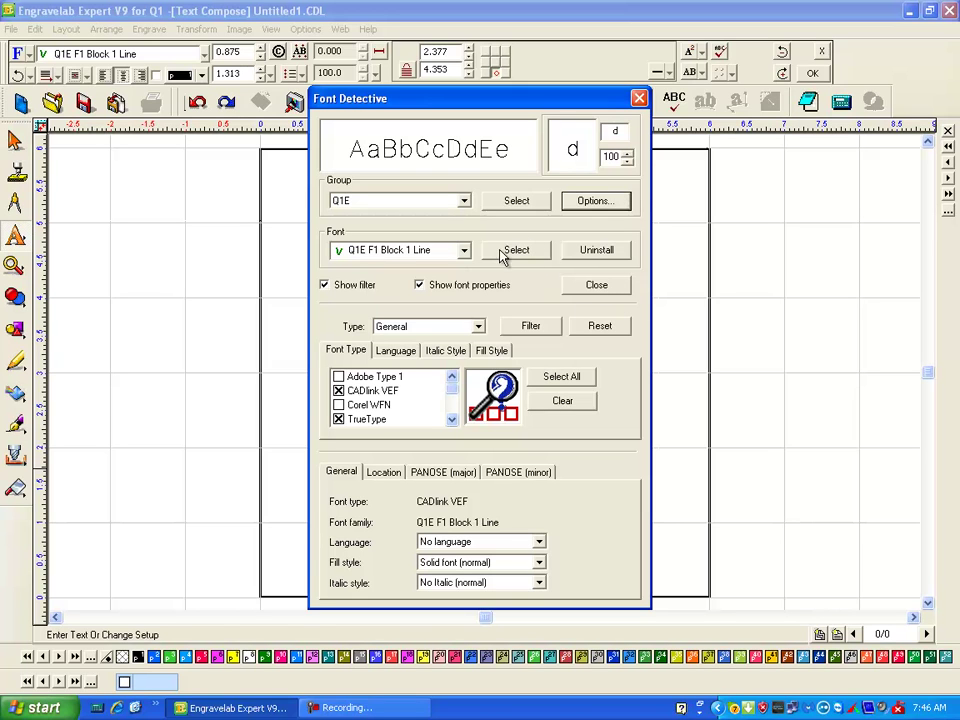
# - Close Font Detective and pick Q1E F40 Interlocking Monogram from the Q1E font folder
pyautogui.click(516, 202)
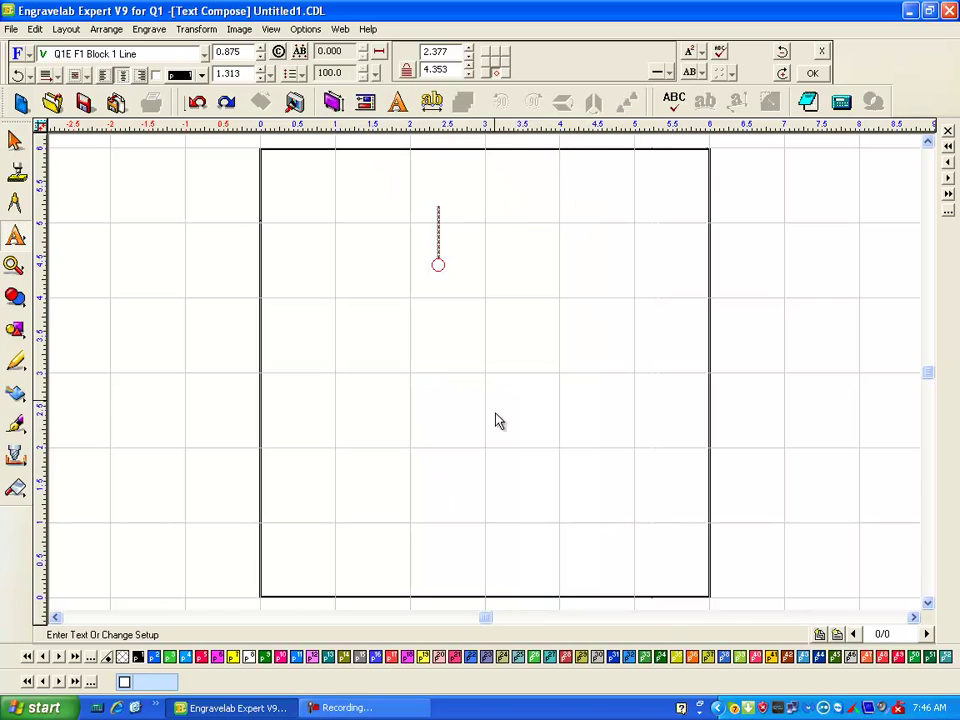
pyautogui.click(205, 55)
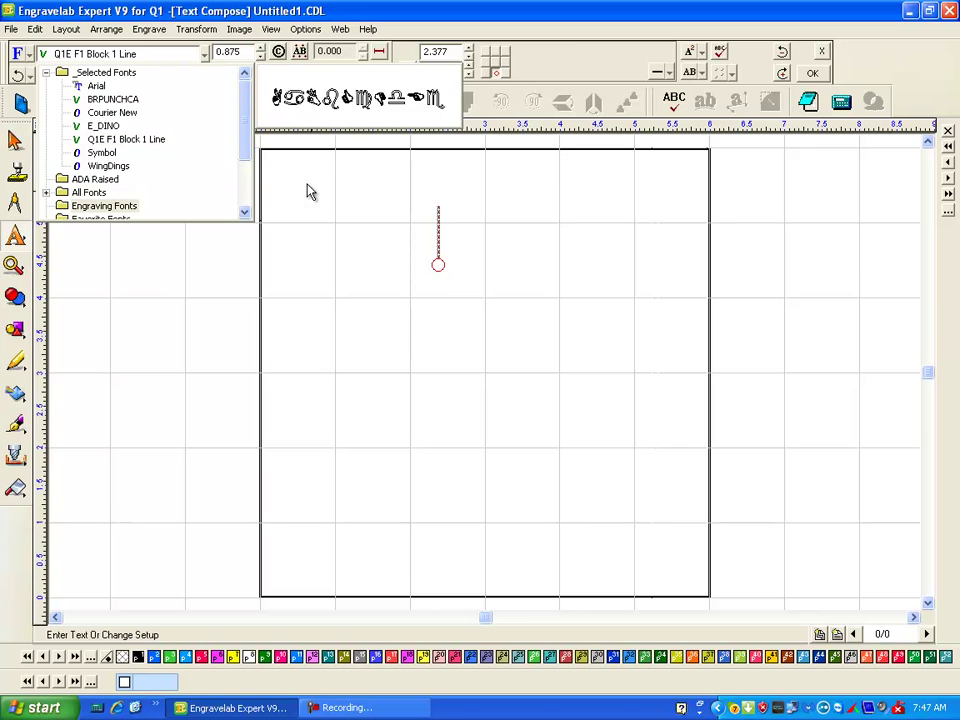
pyautogui.scroll(-2, 195, 139)
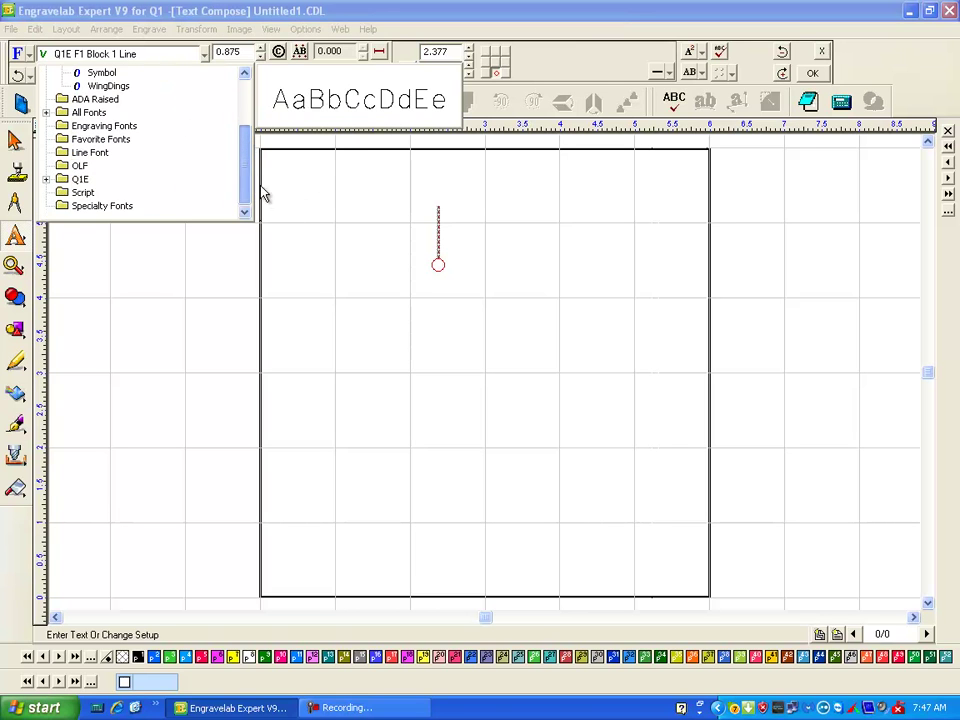
pyautogui.click(46, 180)
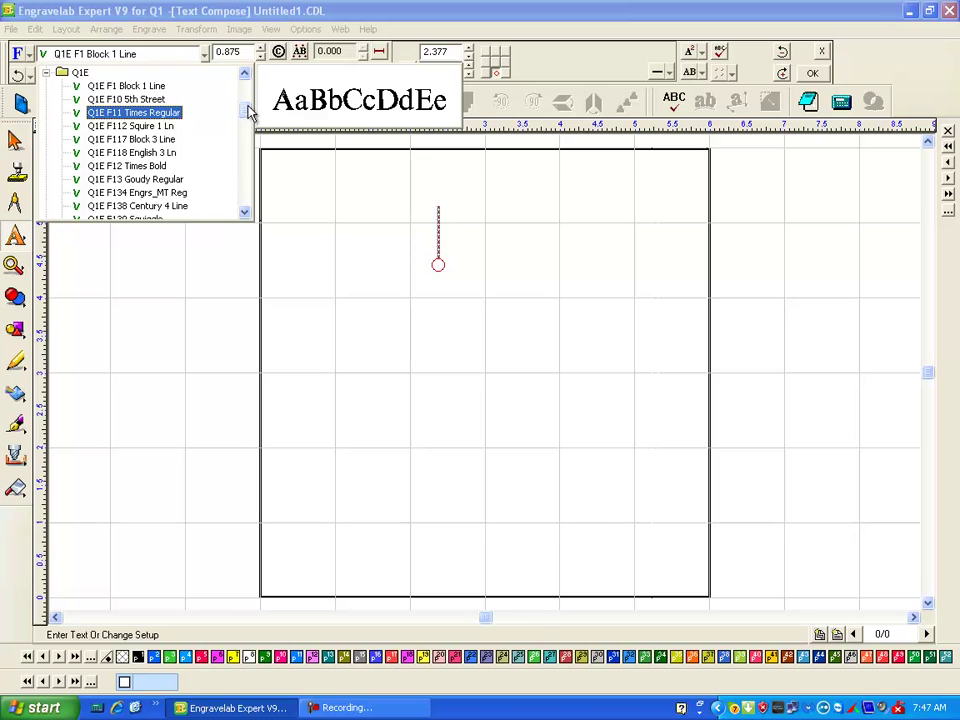
pyautogui.moveTo(250, 113); pyautogui.dragTo(250, 158)
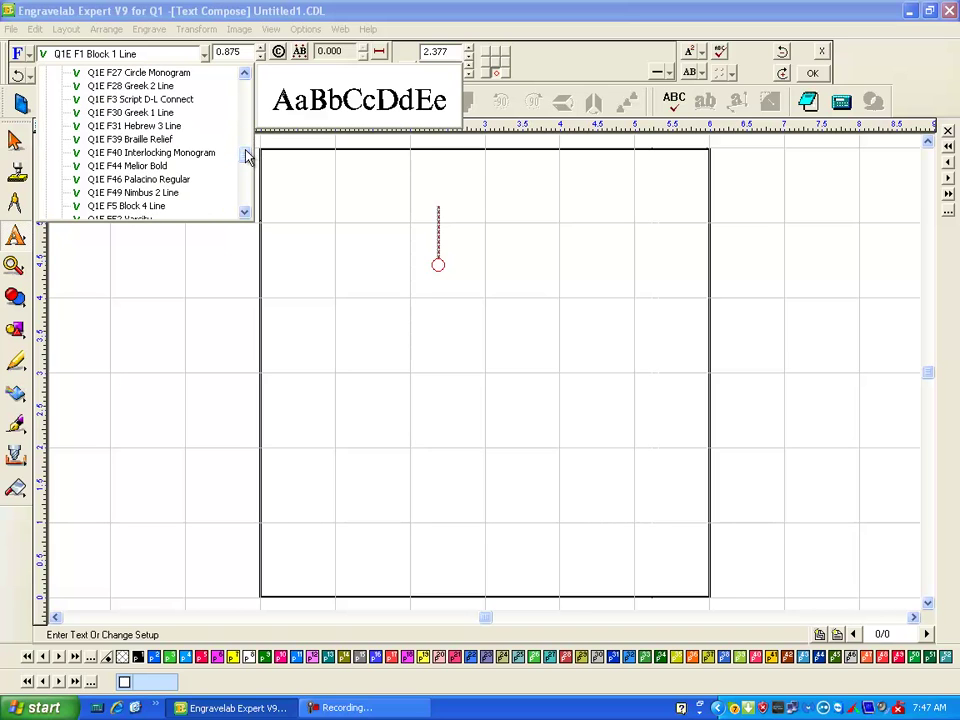
pyautogui.click(135, 155)
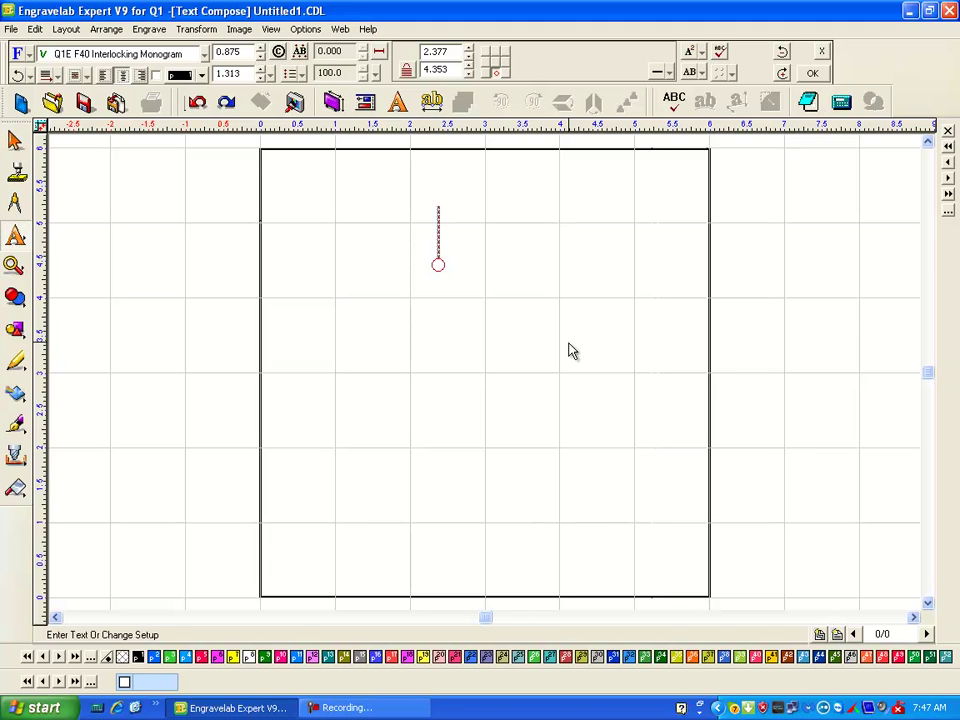
# - Type the monogram initials (J, SM) and add a star symbol with Alt+Right
pyautogui.write('J')
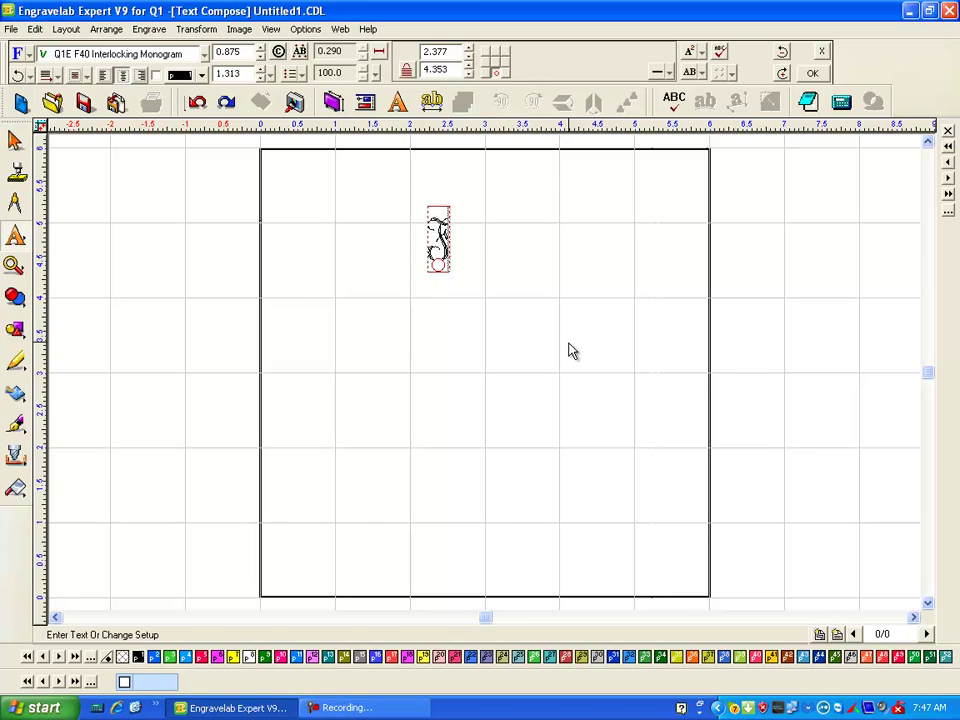
pyautogui.write('S')
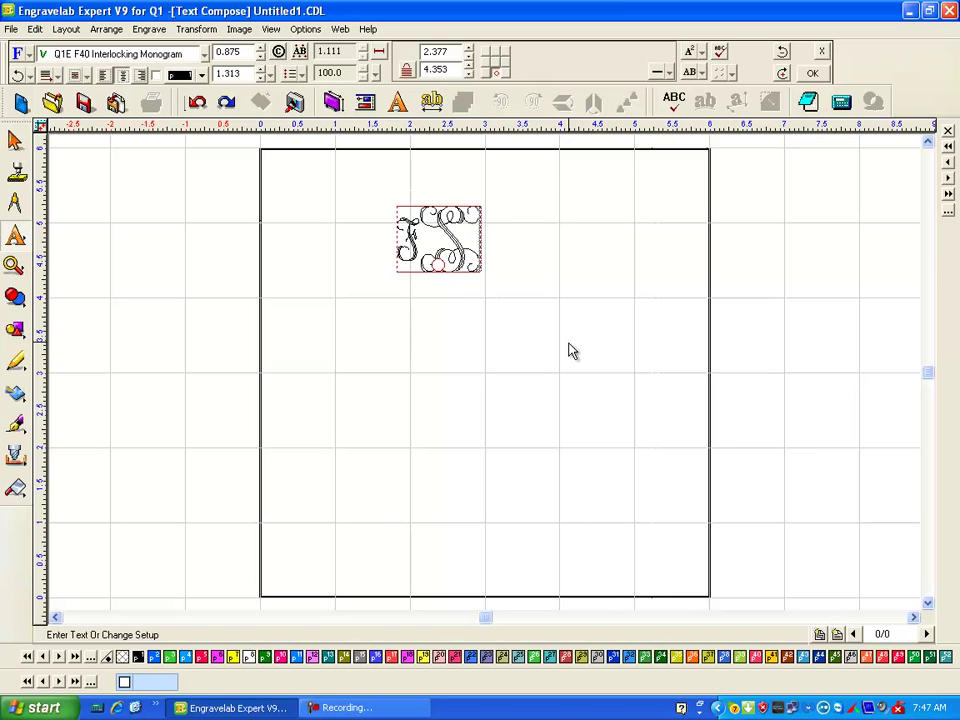
pyautogui.write('M')
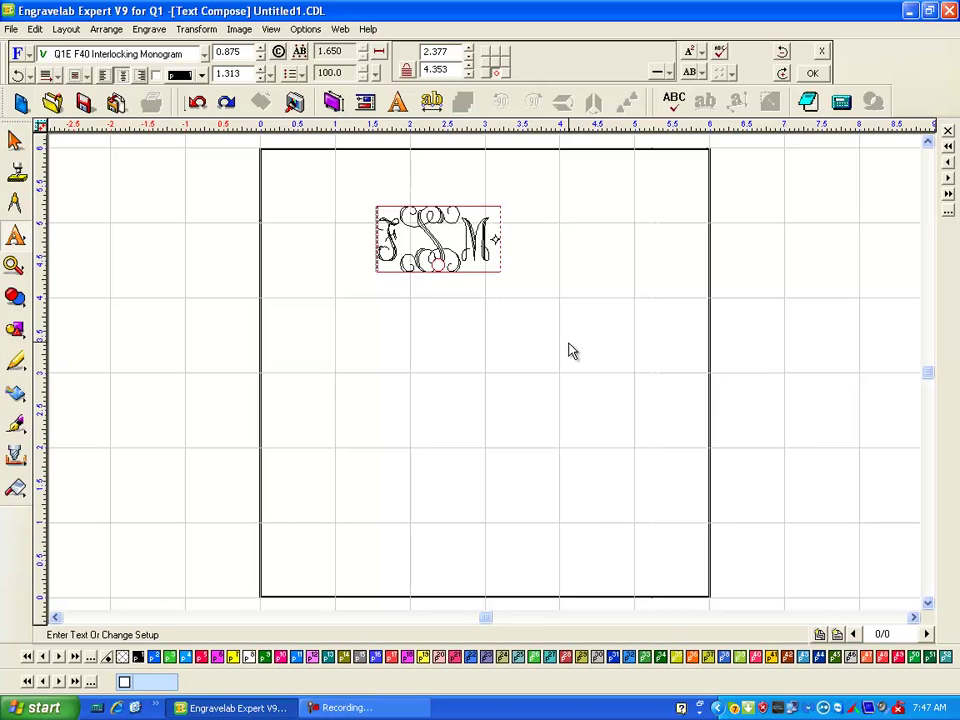
pyautogui.hotkey('alt', 'Right')
# - End Text Compose, zoom to fit the monogram, and select it
pyautogui.press('Escape')
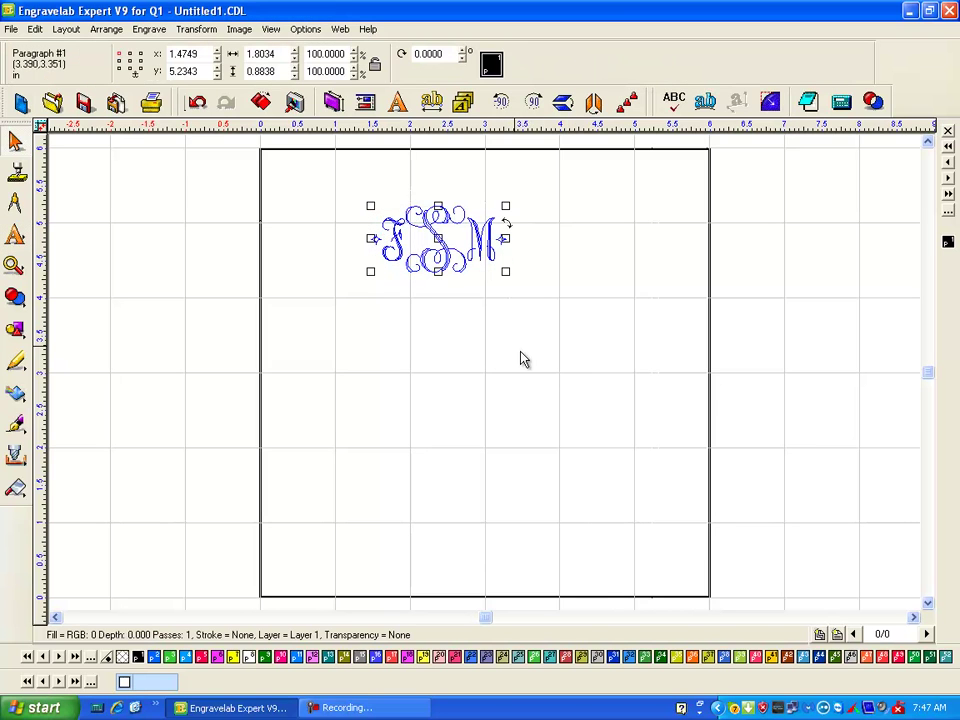
pyautogui.hotkey('shift', 'F2')
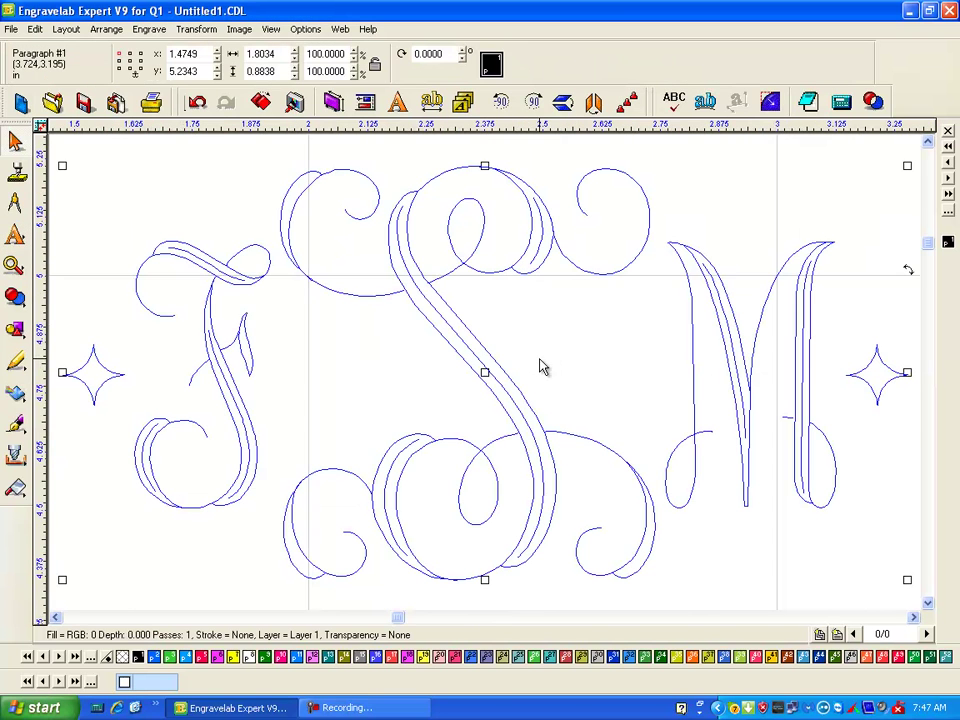
pyautogui.click(608, 358)
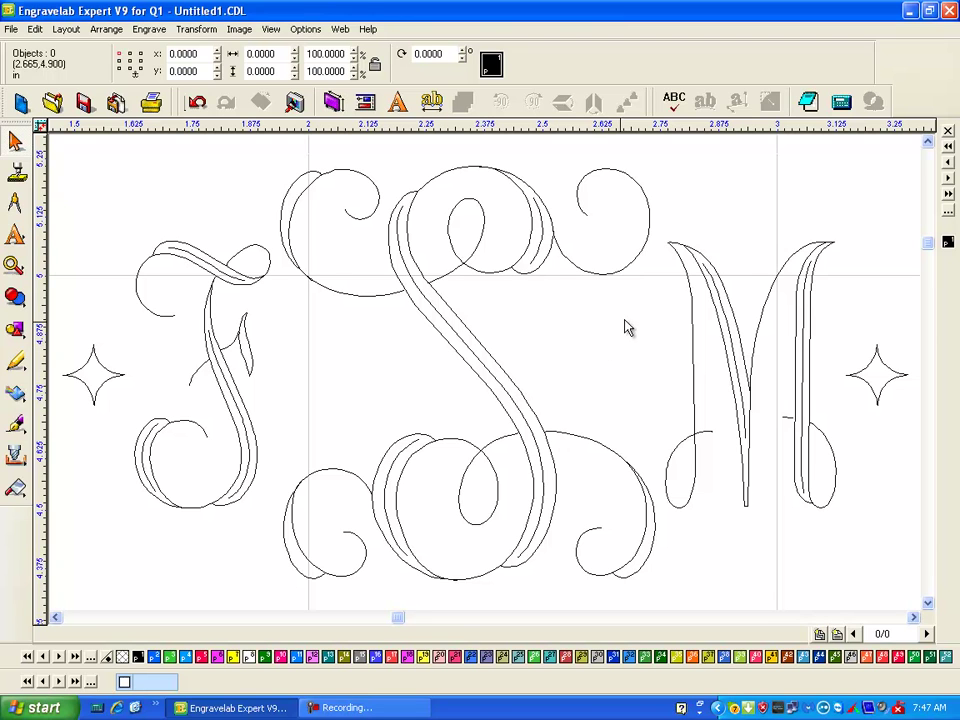
pyautogui.click(104, 380)
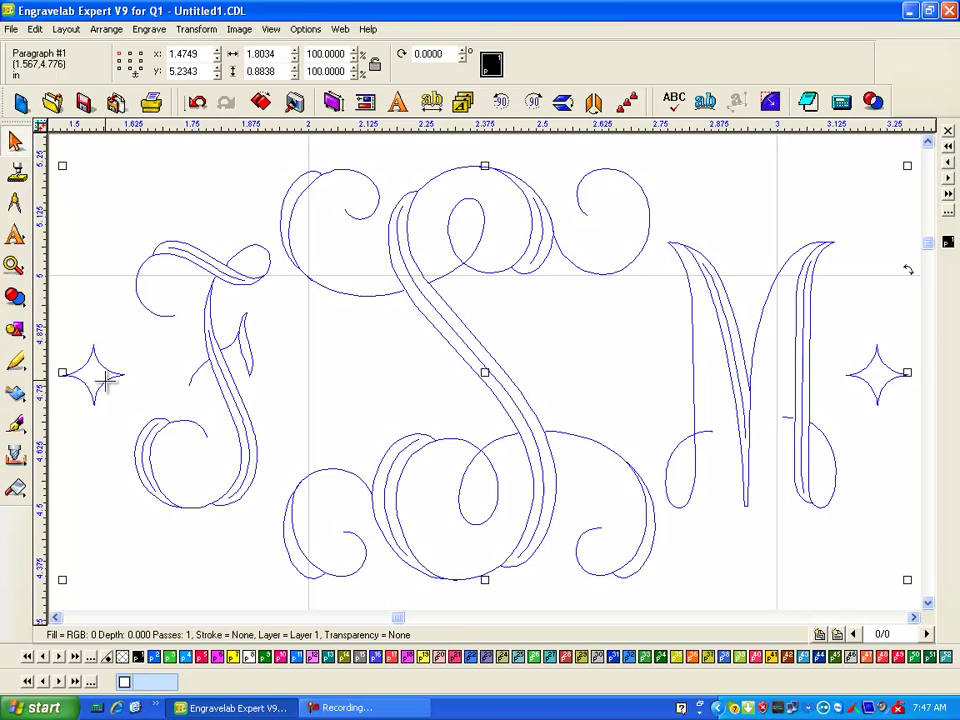
# - Reopen the monogram paragraph for editing with the Text tool
pyautogui.click(16, 237)
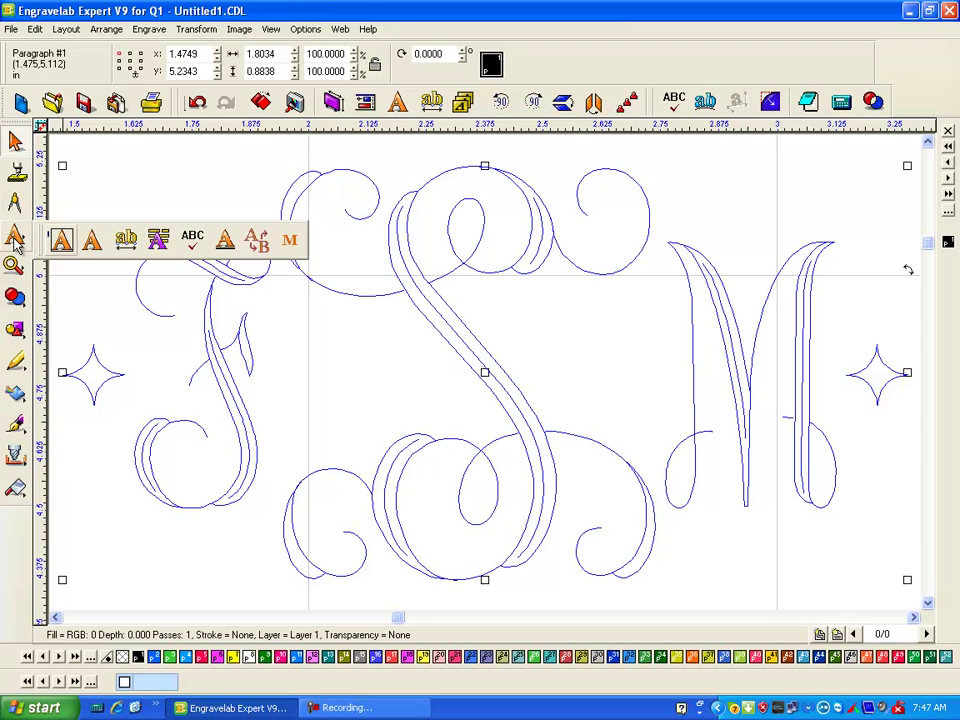
pyautogui.click(253, 432)
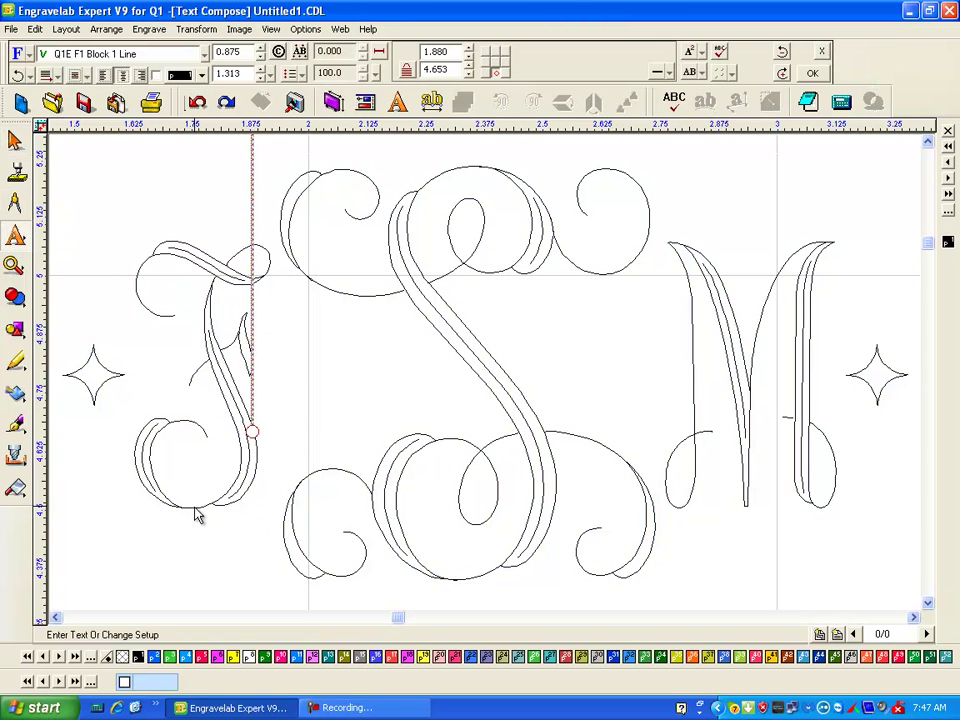
pyautogui.press('Escape')
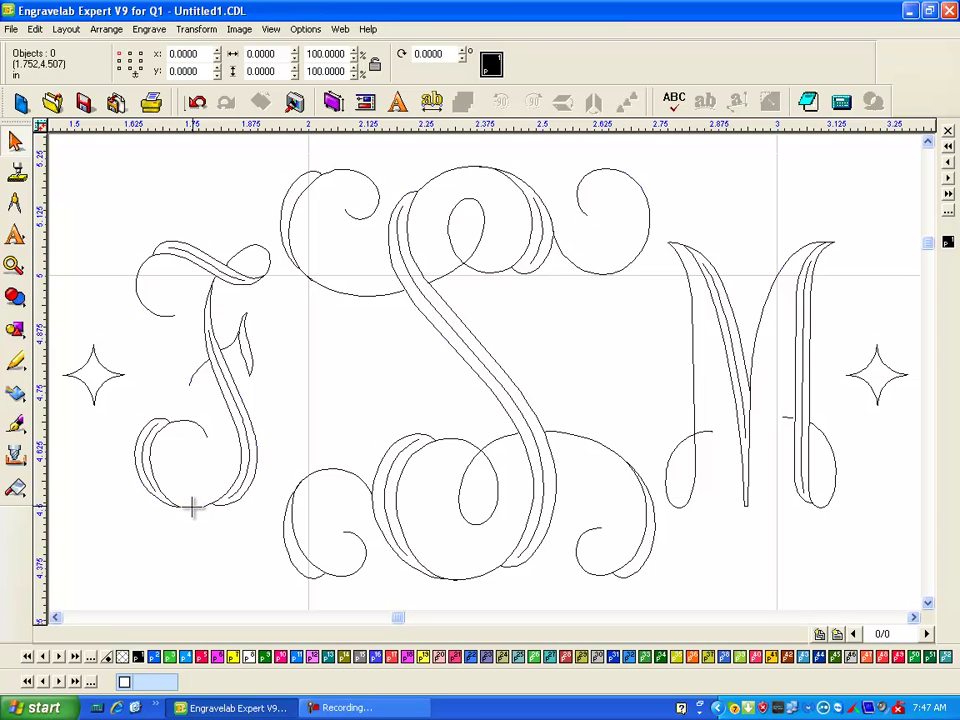
pyautogui.click(201, 505)
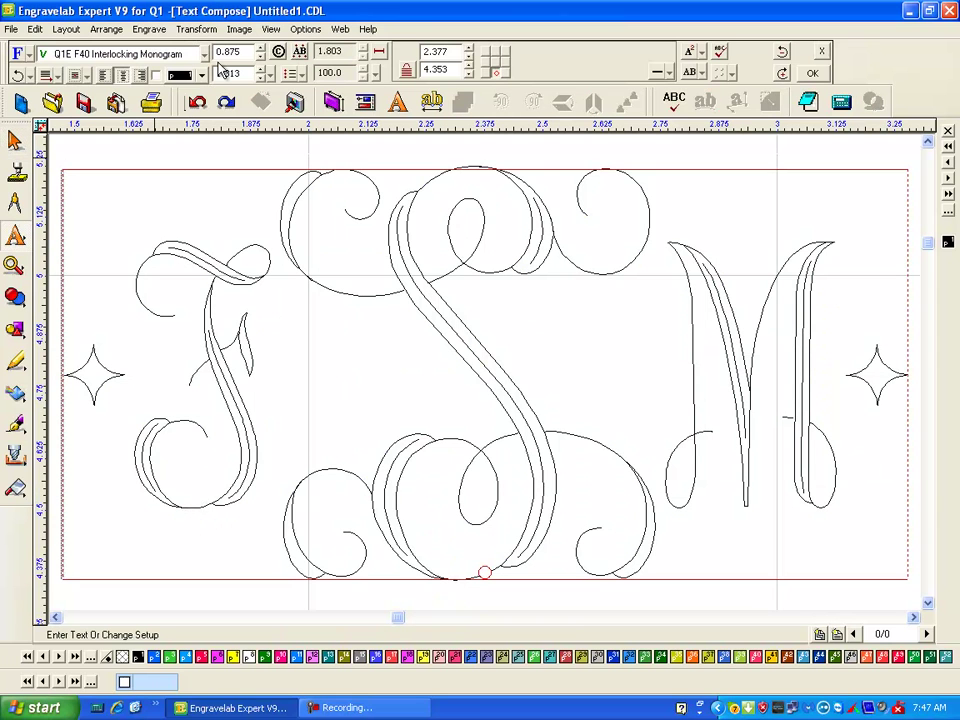
# - Insert three star glyphs from the Character Picker at the monogram's left, then close it
pyautogui.click(278, 51)
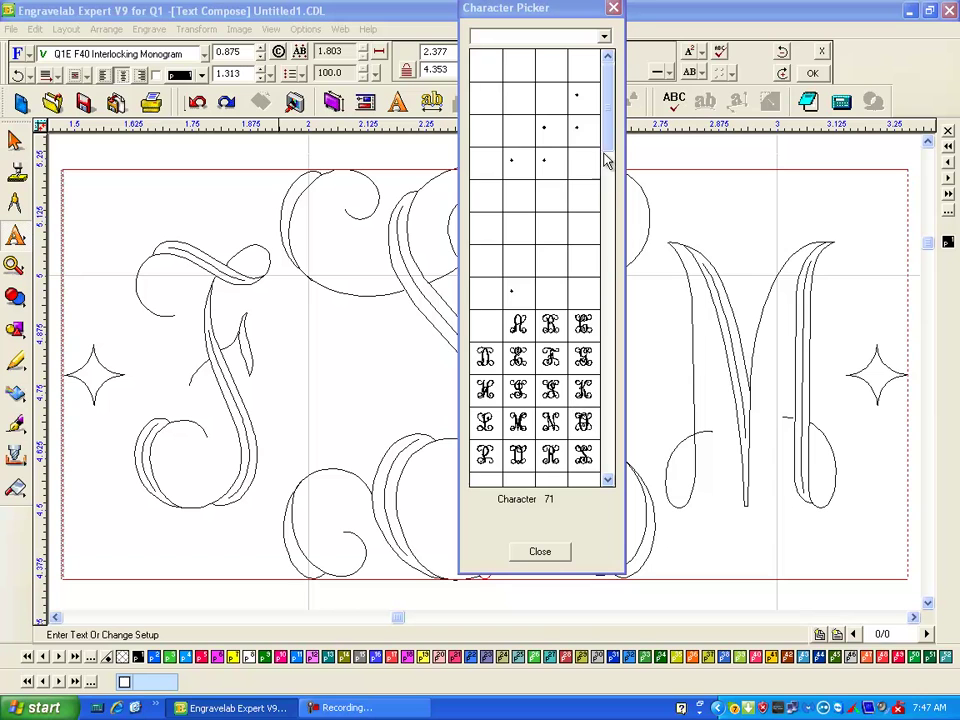
pyautogui.moveTo(612, 112); pyautogui.dragTo(610, 140)
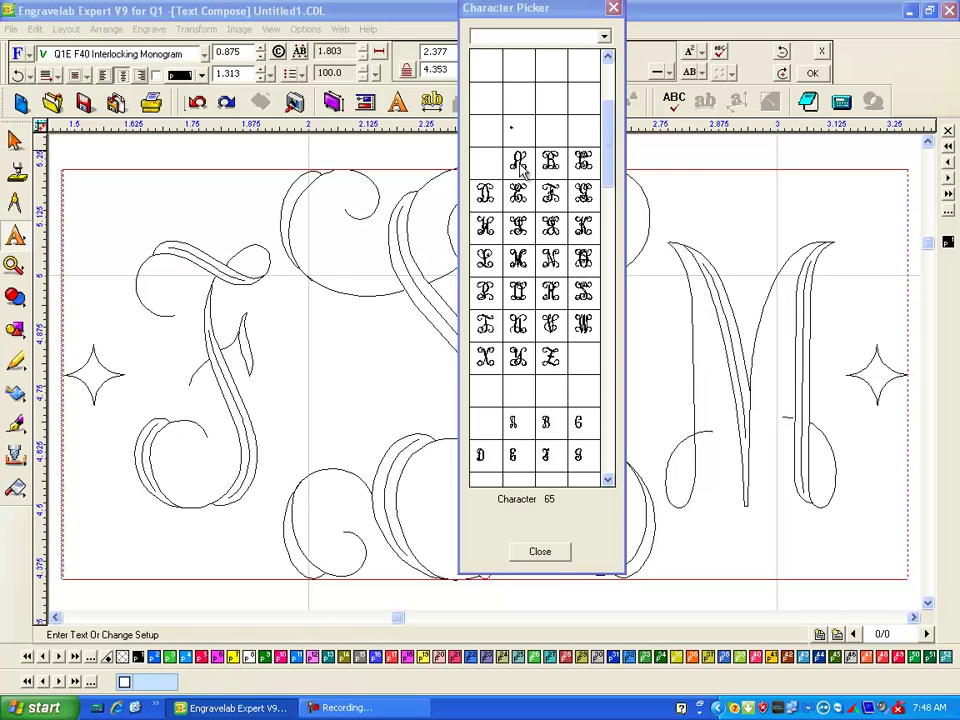
pyautogui.moveTo(612, 160); pyautogui.dragTo(606, 129)
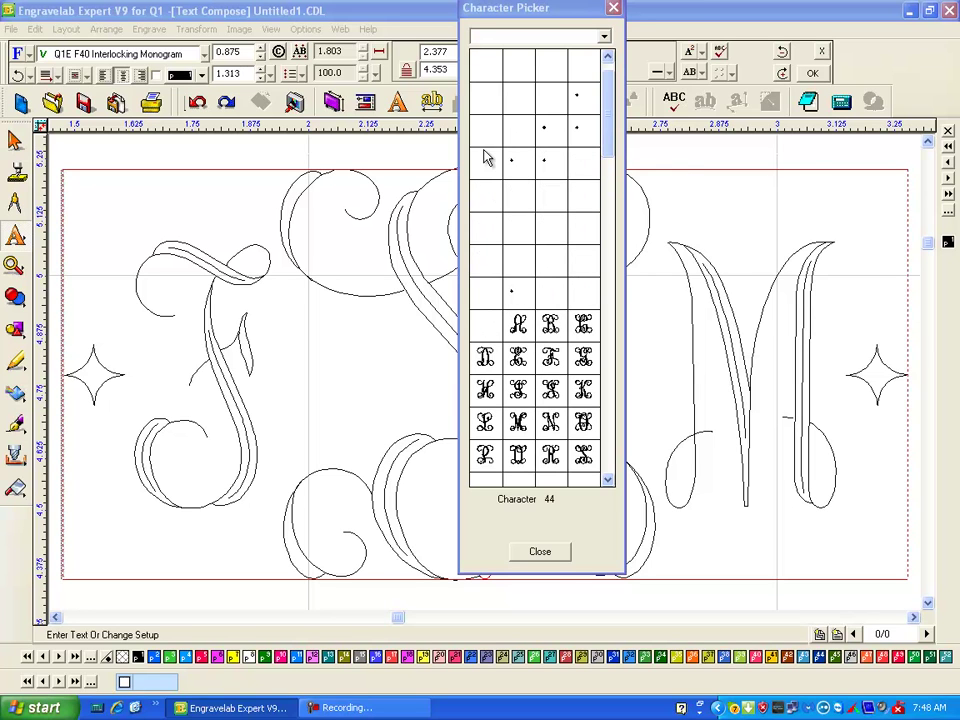
pyautogui.click(583, 97)
pyautogui.click(583, 97)
pyautogui.click(583, 97)
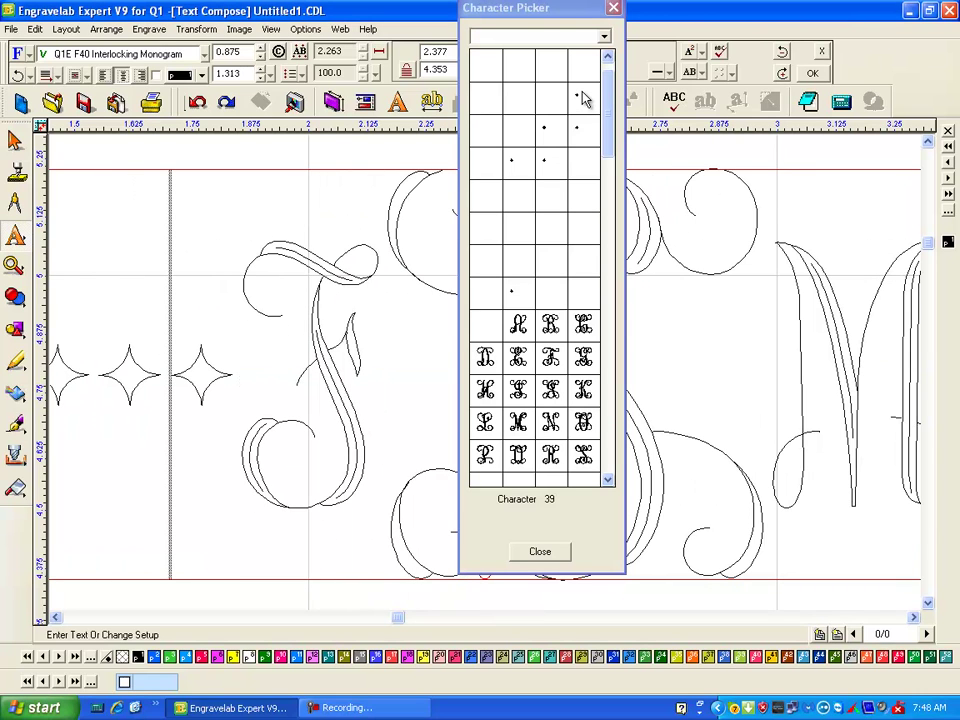
pyautogui.click(543, 556)
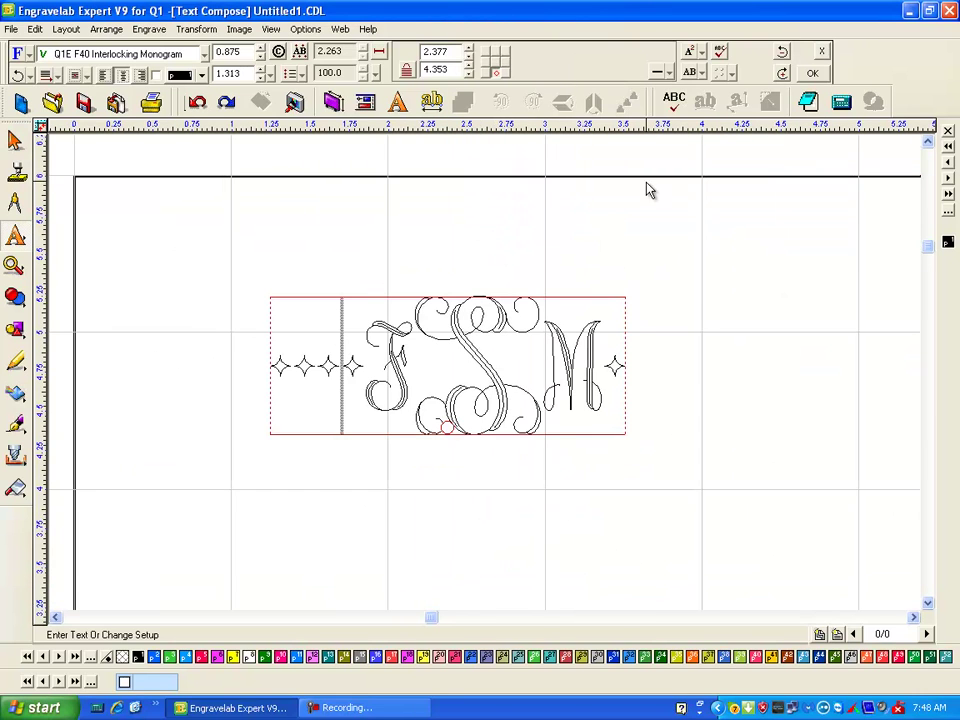